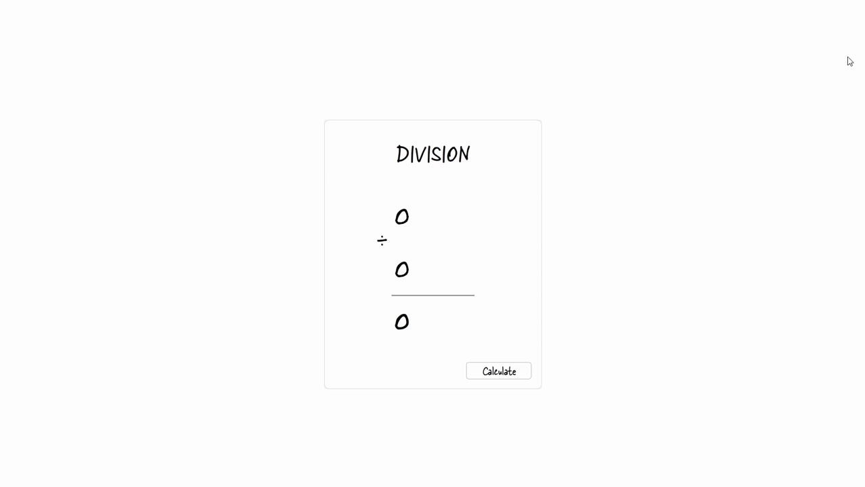
- Test the finished division calculator with 35 as the dividend and 5 as the divisor
drag(442, 216, 300, 211)
text(35)
drag(410, 260, 358, 272)
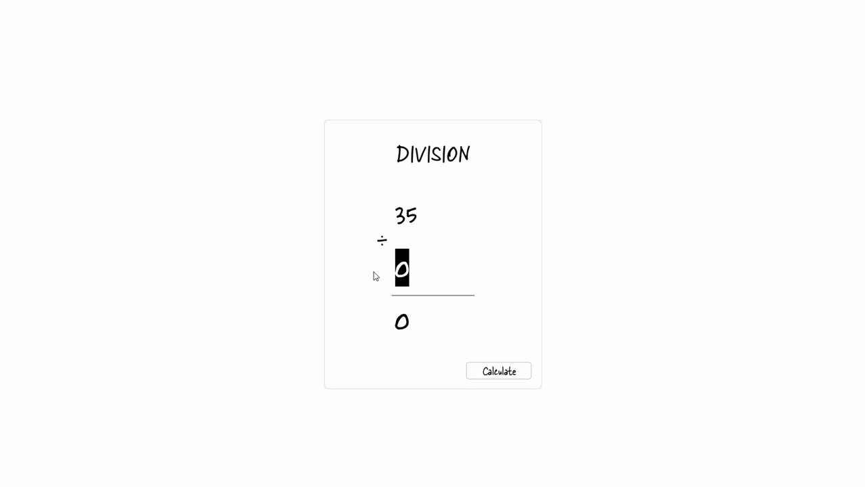
text(5)
click(501, 372)
- Test the calculator again with 27 as the dividend and 8 as the divisor
drag(417, 219, 378, 221)
text(27)
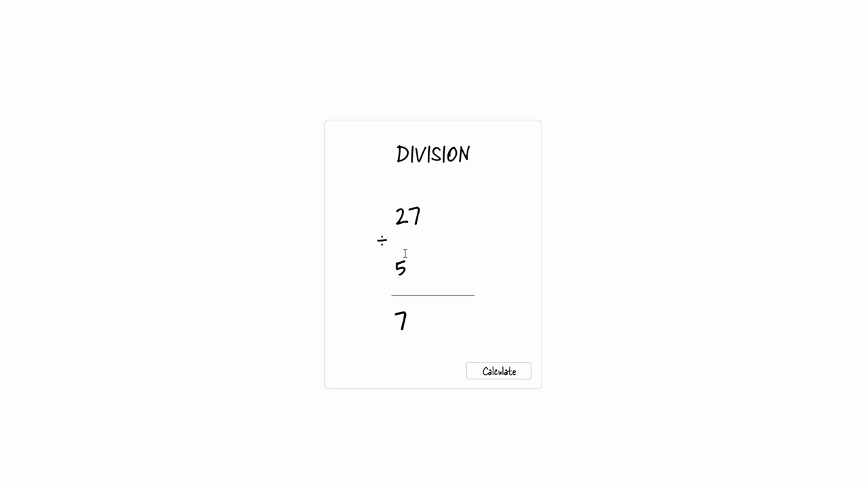
drag(408, 267, 388, 282)
text(8)
click(498, 366)
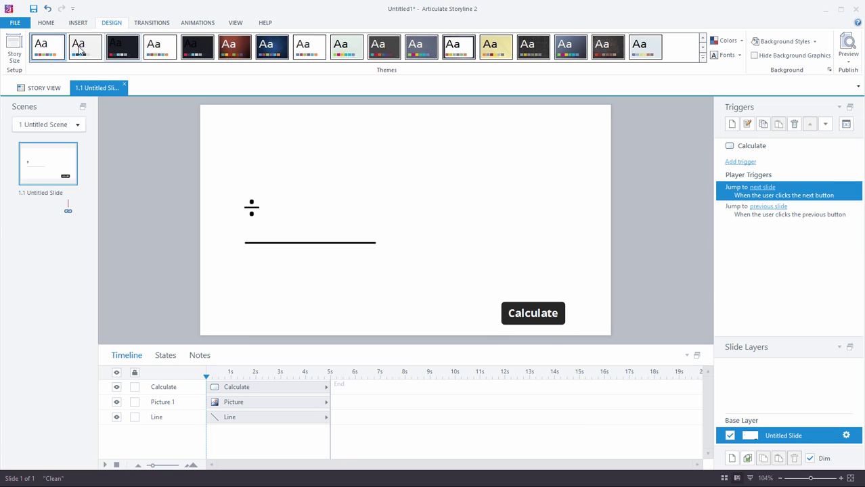
- Check the story size settings and the division sign, line and Calculate button already on the slide
click(17, 51)
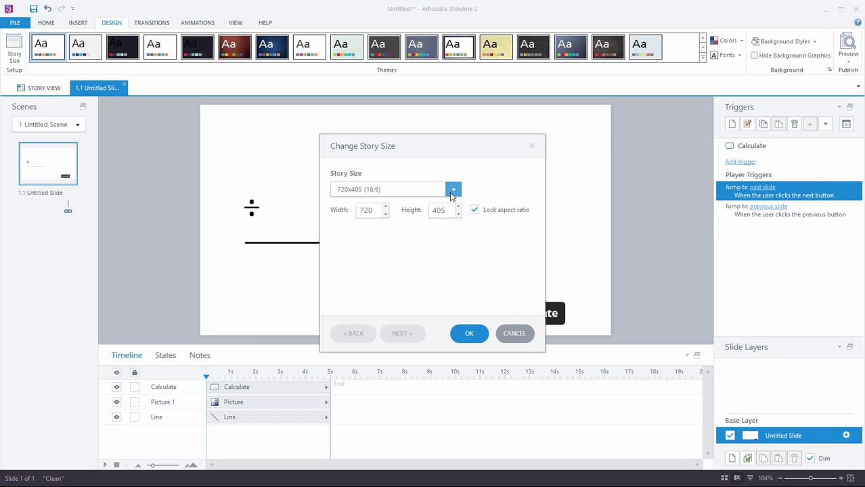
click(515, 332)
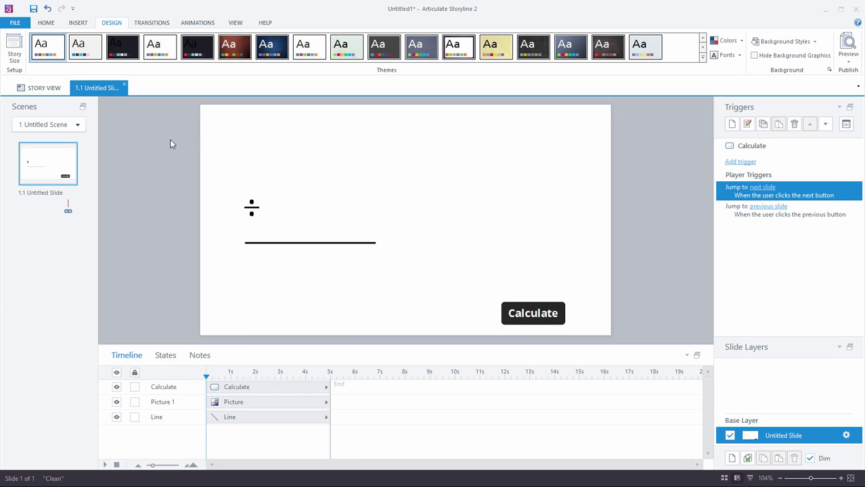
drag(170, 140, 441, 288)
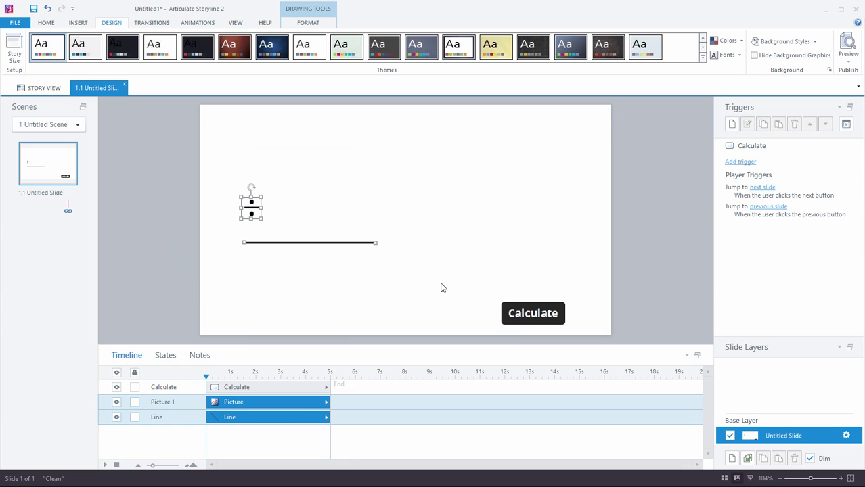
click(546, 304)
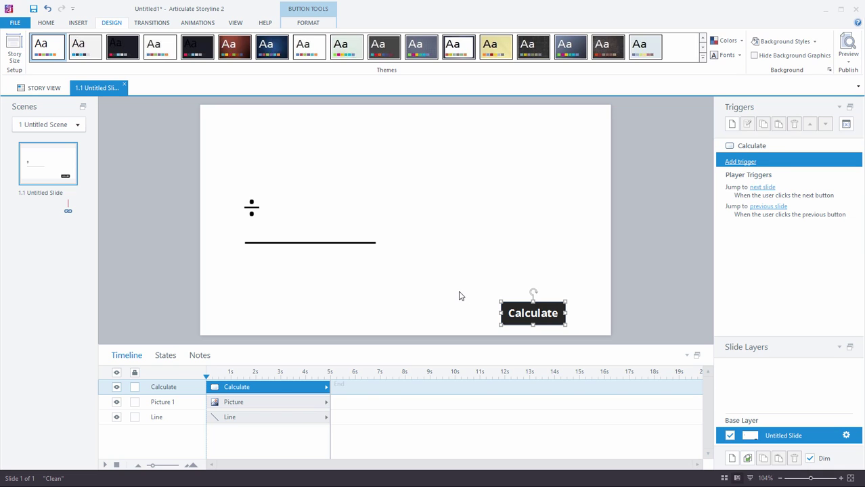
- Rename the division sign picture as Division Sign in the timeline
double_click(181, 402)
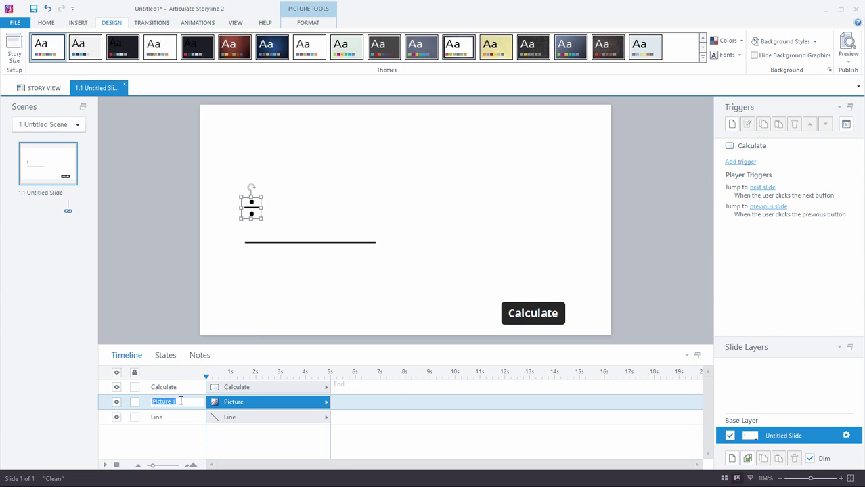
text(Division Sign)
click(127, 323)
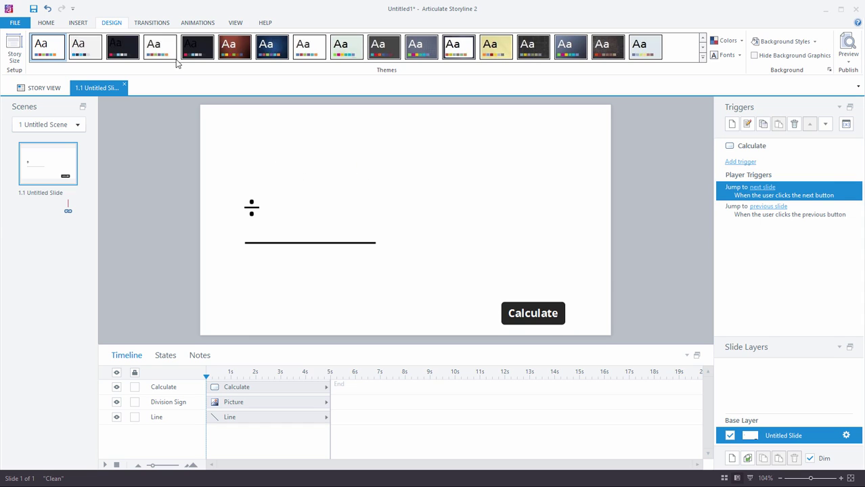
- Insert a numeric entry field on the slide just above the division sign
click(79, 24)
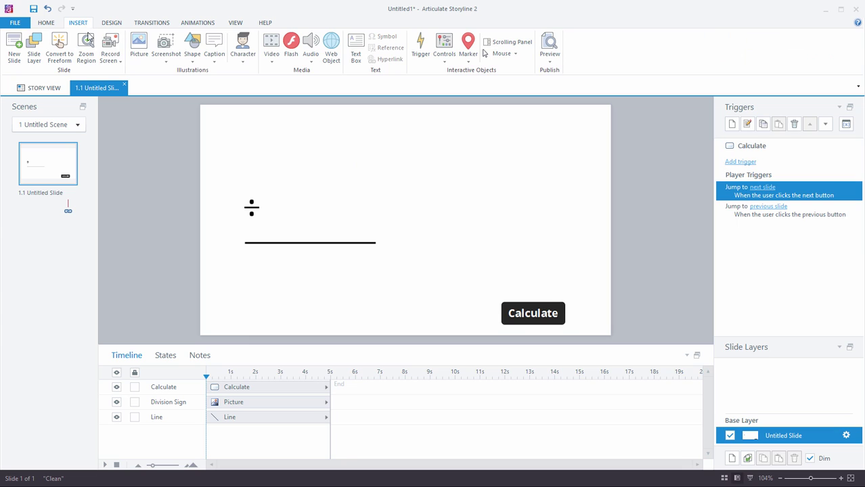
click(446, 61)
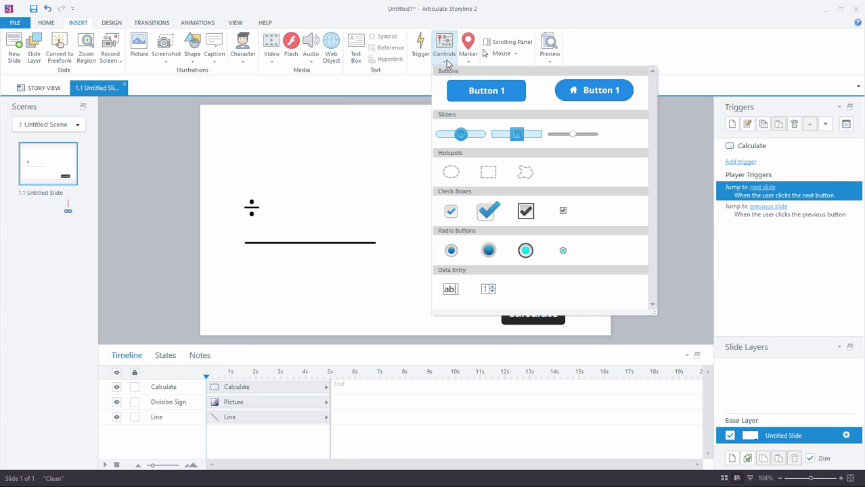
click(490, 293)
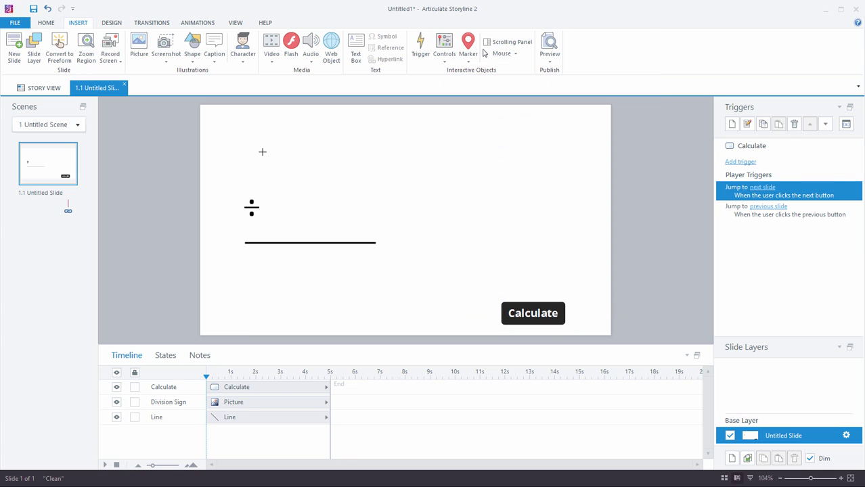
mouse_move(262, 152)
mouse_down()
mouse_move(313, 191)
mouse_move(365, 193)
mouse_up()
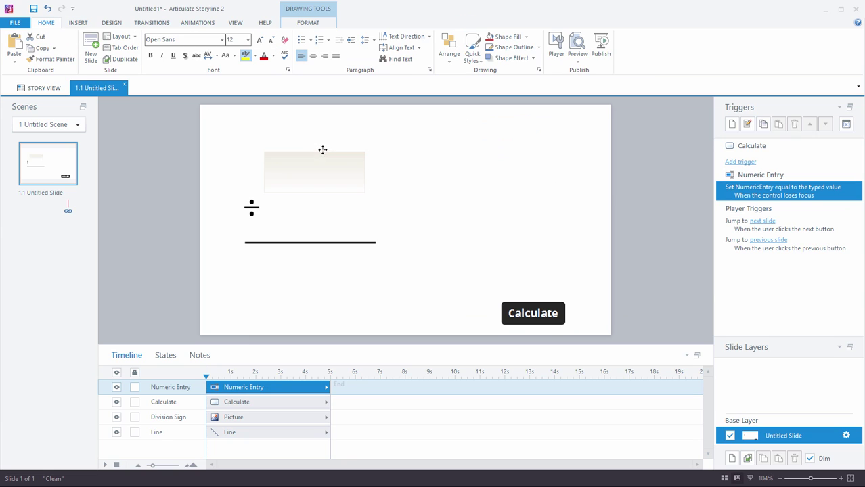
drag(322, 150, 321, 146)
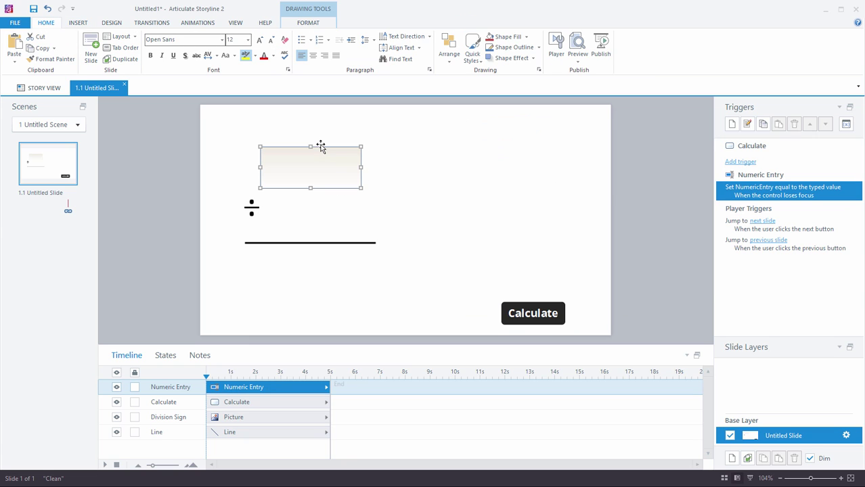
- Rename the NumericEntry variable as Dividend, keeping it a number with default value 0
click(846, 127)
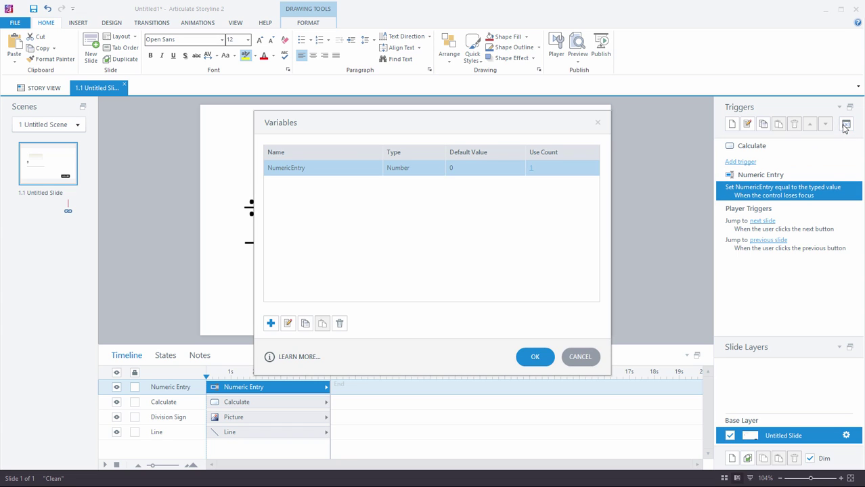
drag(357, 126, 492, 105)
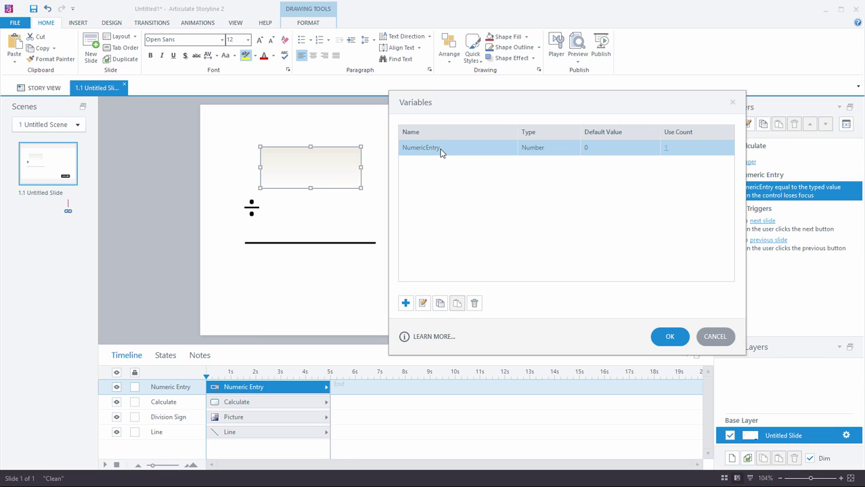
double_click(440, 148)
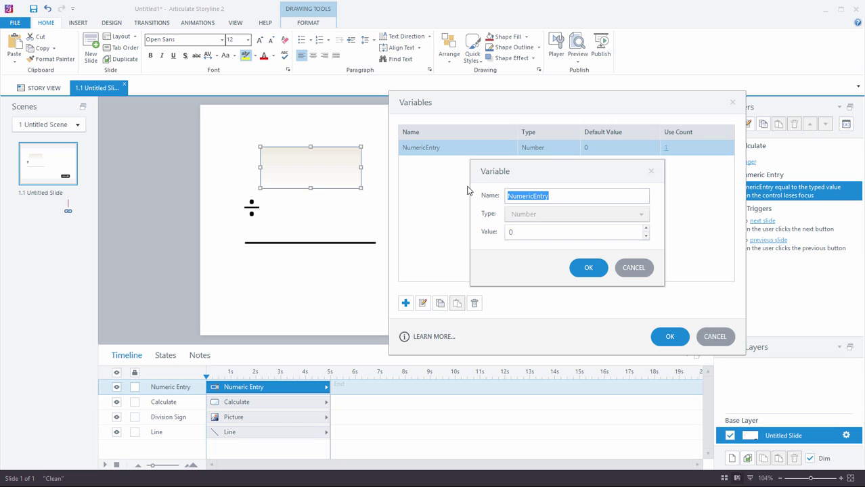
text(Dividend)
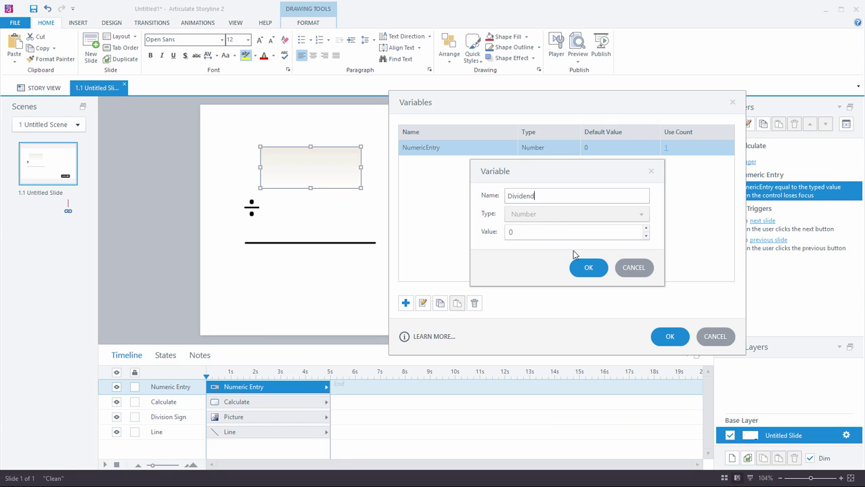
click(591, 270)
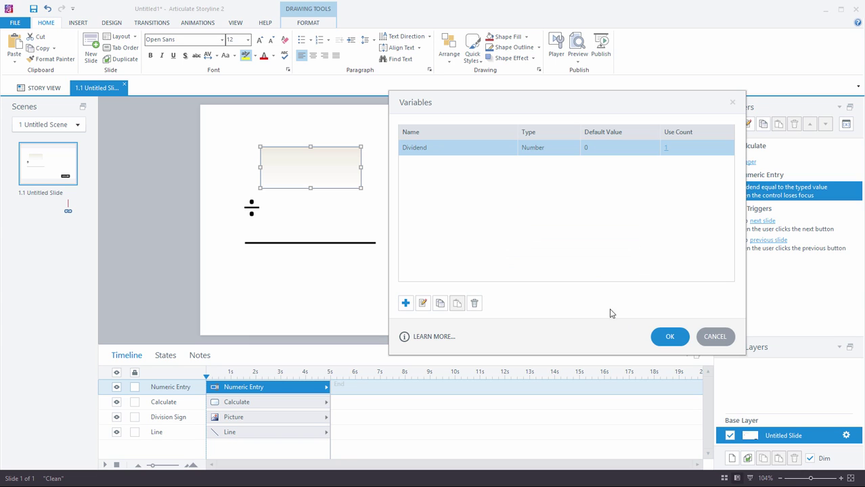
click(668, 337)
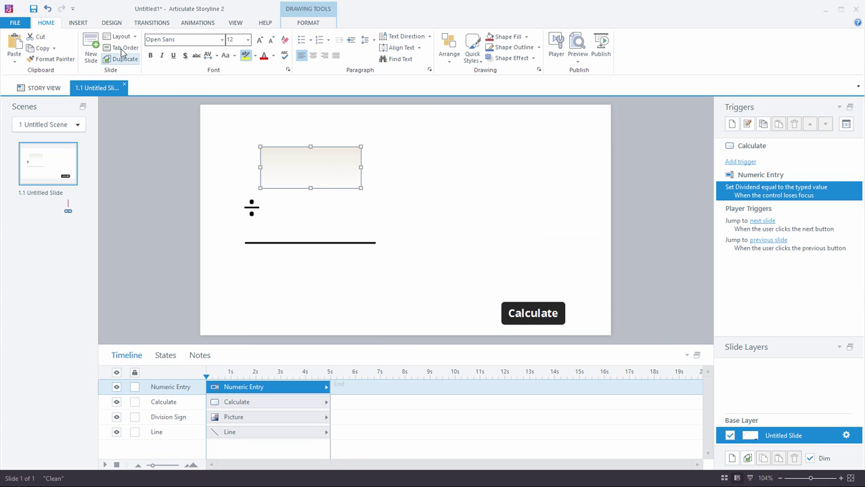
- Insert a second numeric entry field beside the division sign, between the first field and the line
click(78, 22)
click(444, 64)
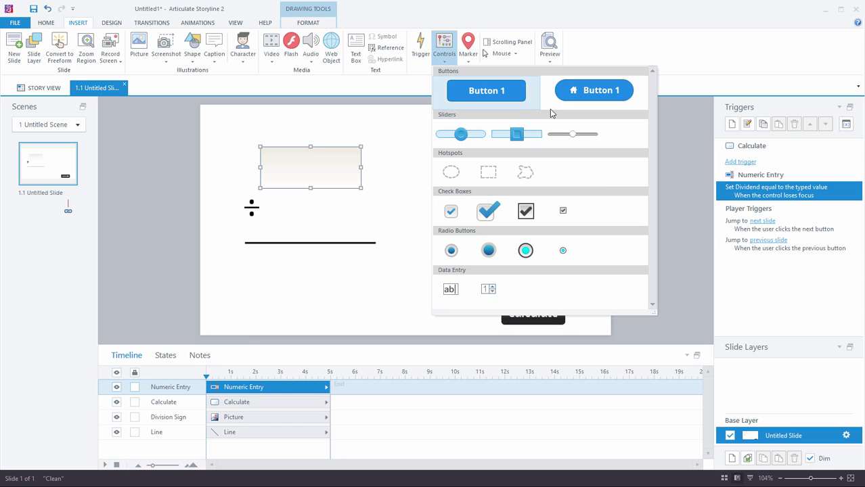
click(491, 290)
drag(258, 201, 361, 233)
- Rename the second field's NumericEntry variable as Divisor
click(846, 125)
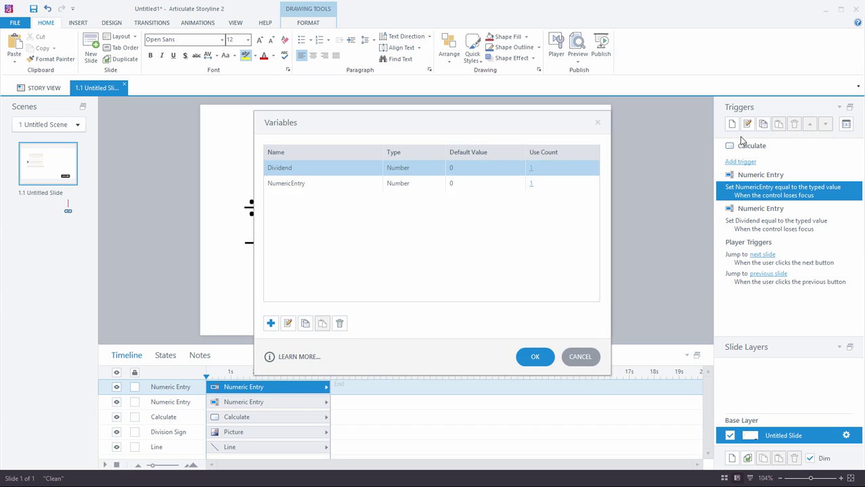
double_click(305, 184)
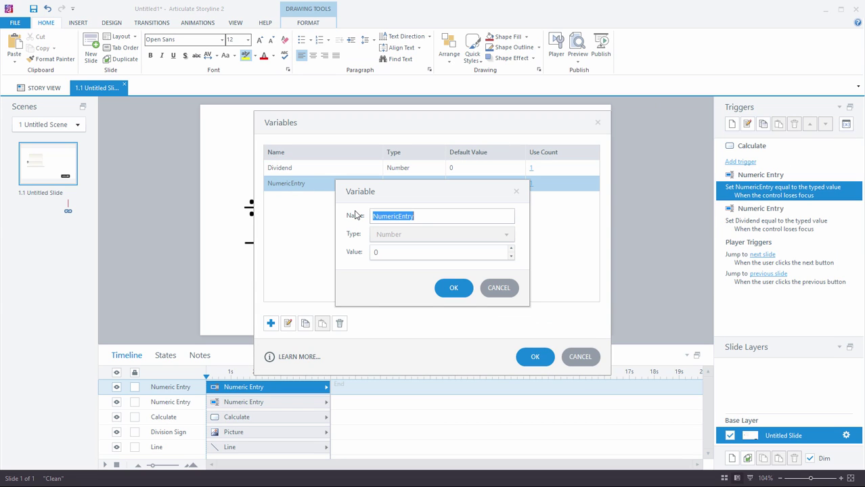
text(Divisor)
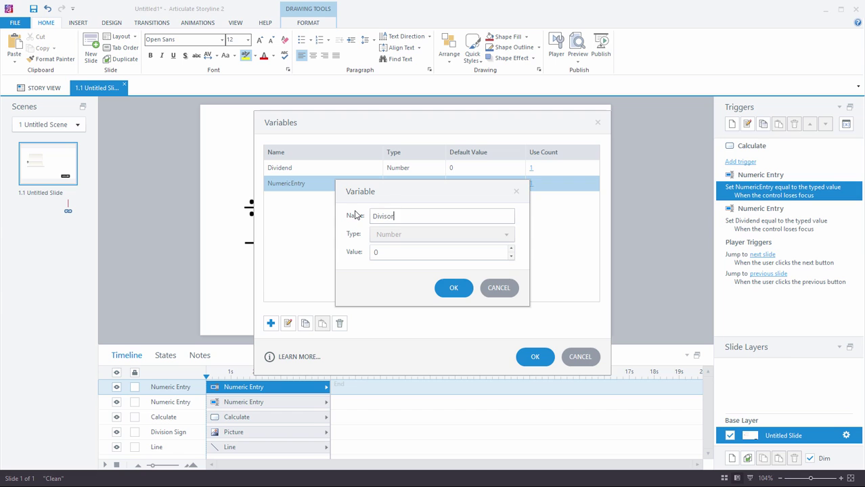
click(465, 289)
click(538, 358)
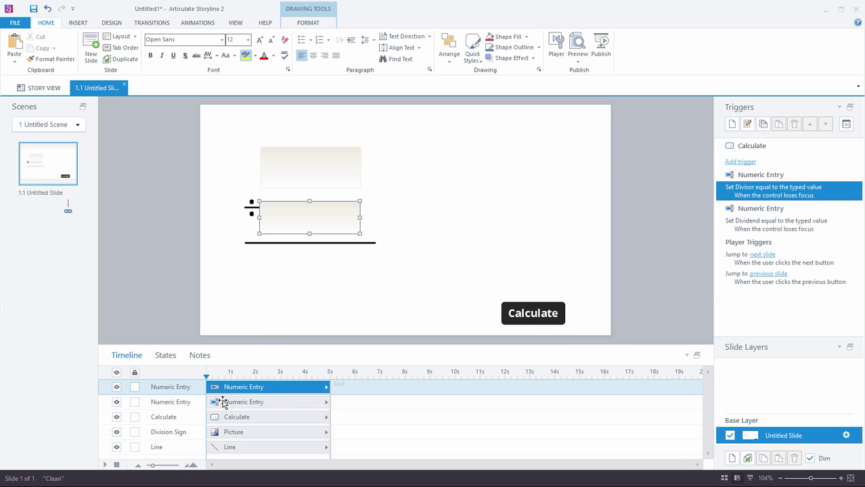
- Move the upper numeric entry field to the first row of the timeline and rename it Dividend
drag(224, 404, 222, 395)
double_click(178, 388)
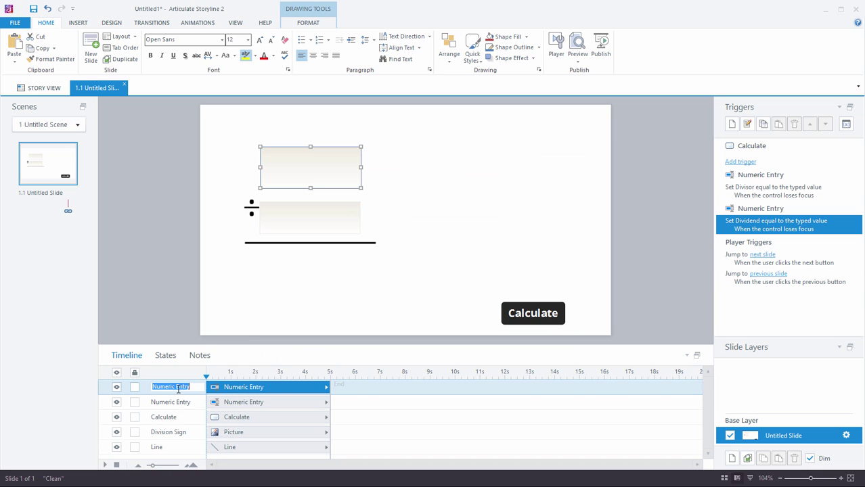
text(Divi)
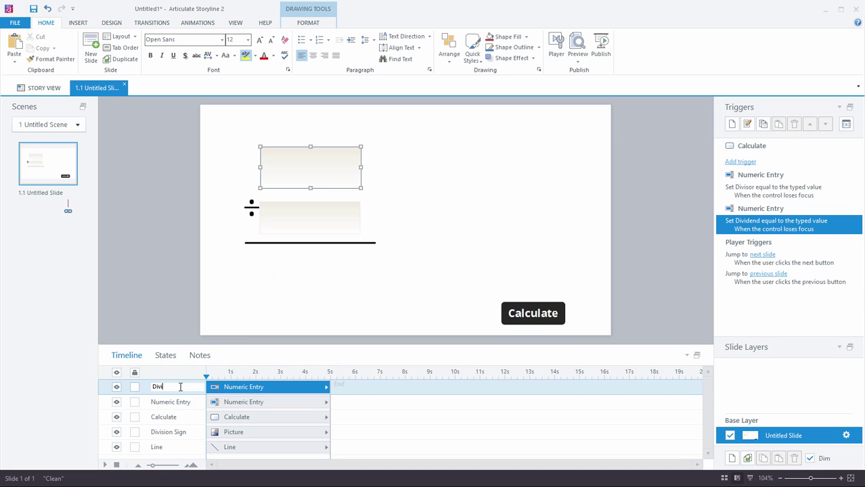
text(dend)
- Rename the lower numeric entry field as Divisor in the timeline
click(182, 402)
click(180, 401)
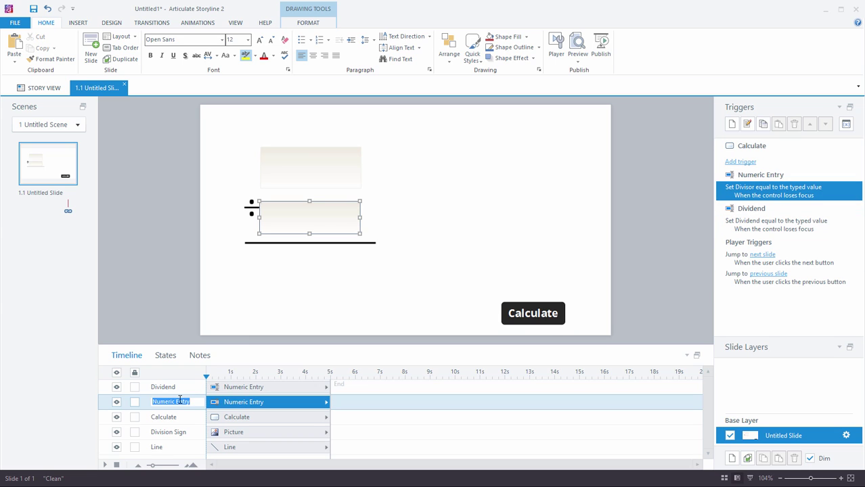
text(Divisor)
click(156, 342)
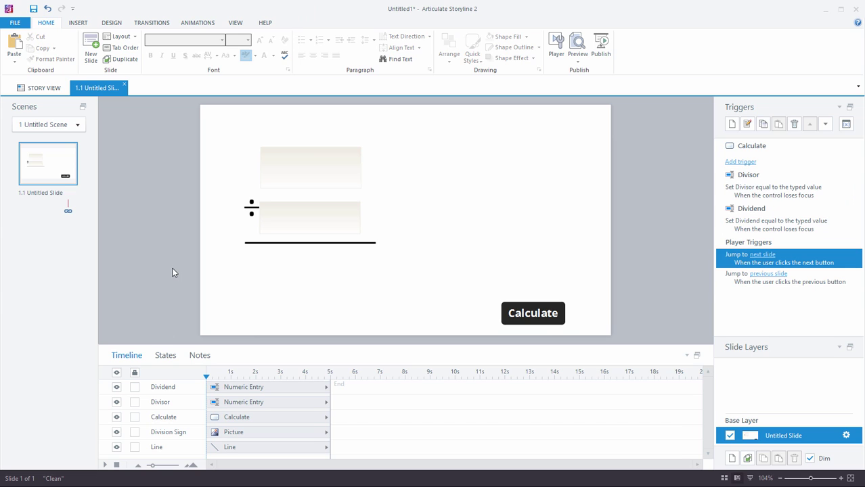
- Shift the division sign slightly up and to the left so it clears the divisor field
click(250, 204)
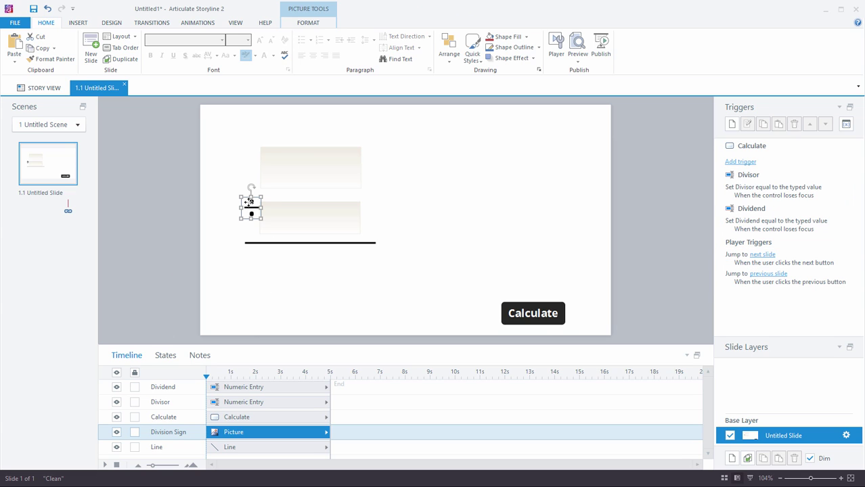
drag(250, 202, 246, 198)
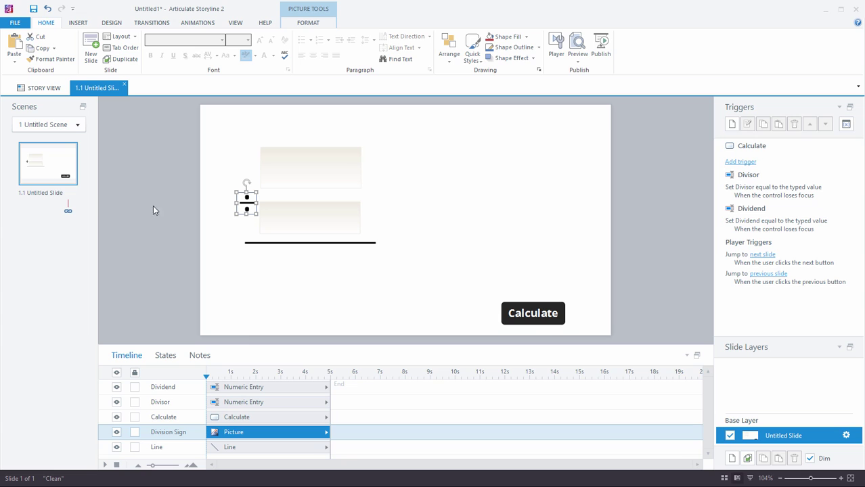
click(441, 198)
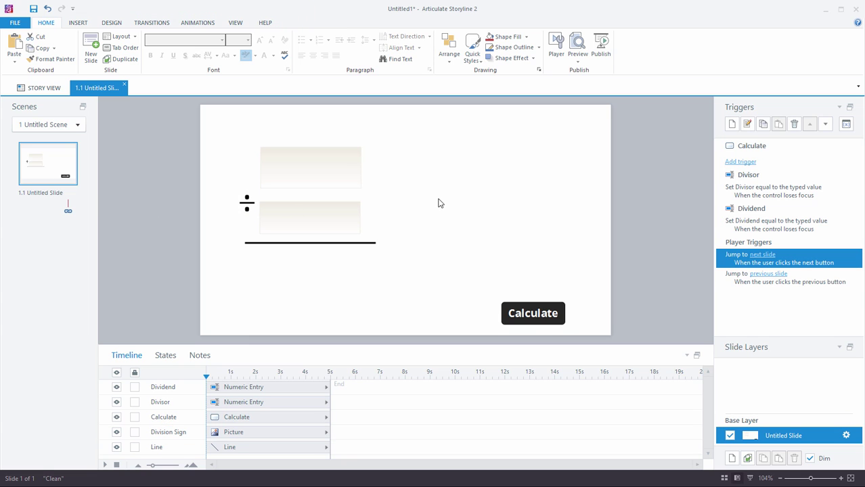
- Preview the slide and test the entry fields with 34 as the dividend and 5 as the divisor
click(578, 61)
click(580, 71)
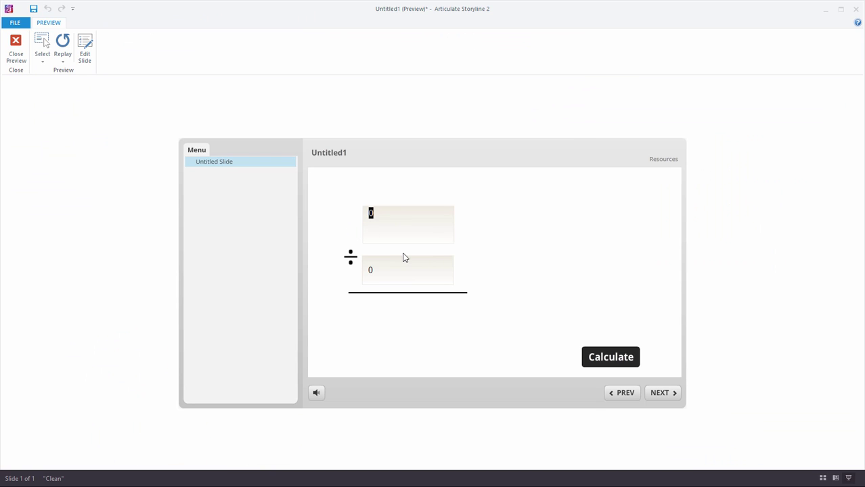
text(34)
click(398, 268)
text(5)
click(21, 58)
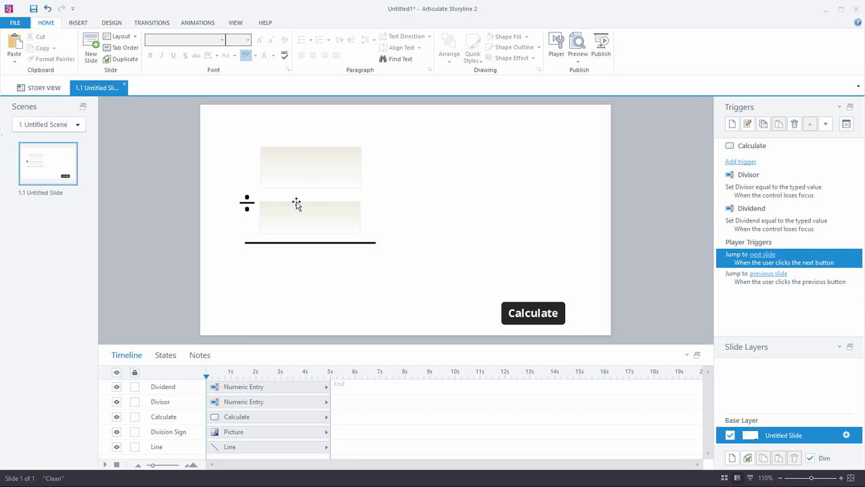
- Add a trigger to the Calculate button that divides the Dividend variable by the Divisor variable when the user clicks it
click(526, 306)
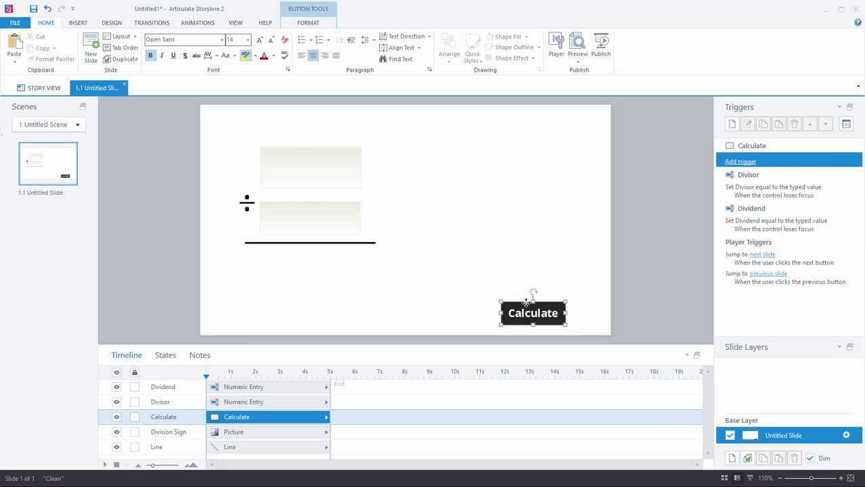
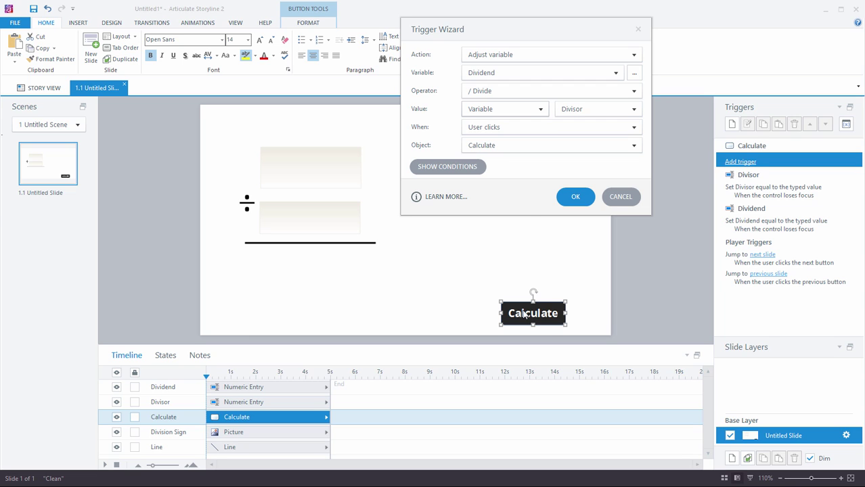
click(576, 197)
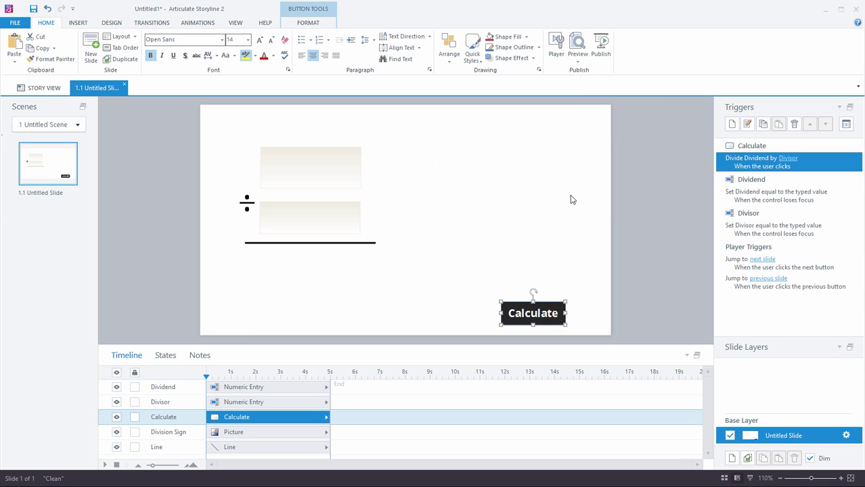
- Preview the slide and test the calculation with 45 as the dividend and 5 as the divisor, then restore the dividend to 45
click(580, 62)
click(597, 81)
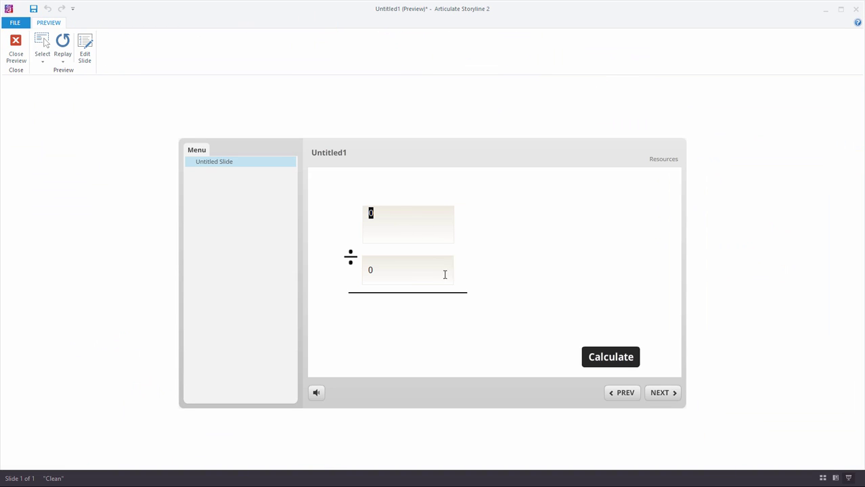
text(45)
key(Tab)
text(5)
drag(364, 213, 381, 217)
click(609, 358)
drag(374, 214, 364, 214)
text(45)
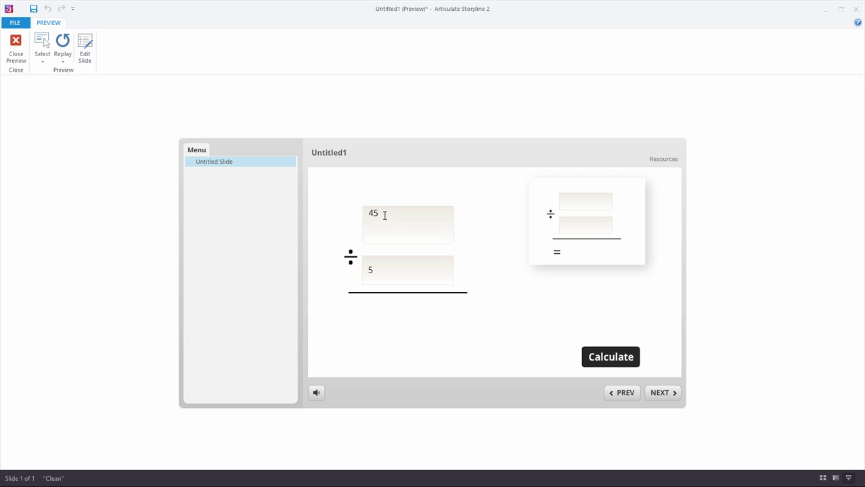
drag(384, 214, 364, 212)
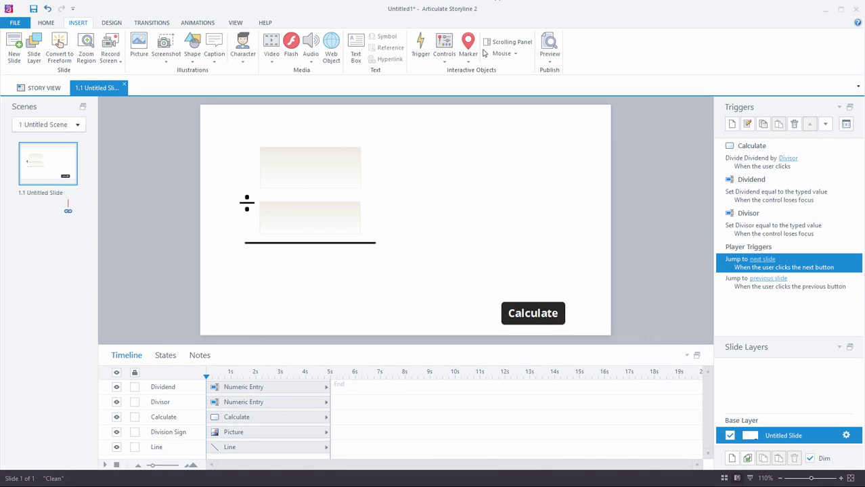
- Create a new number variable named DividendCopy with a default value of 0
click(846, 125)
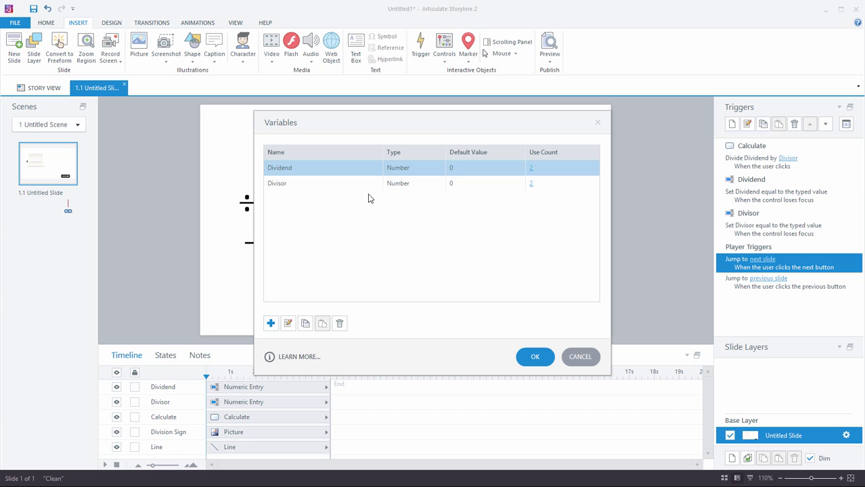
click(271, 324)
click(401, 240)
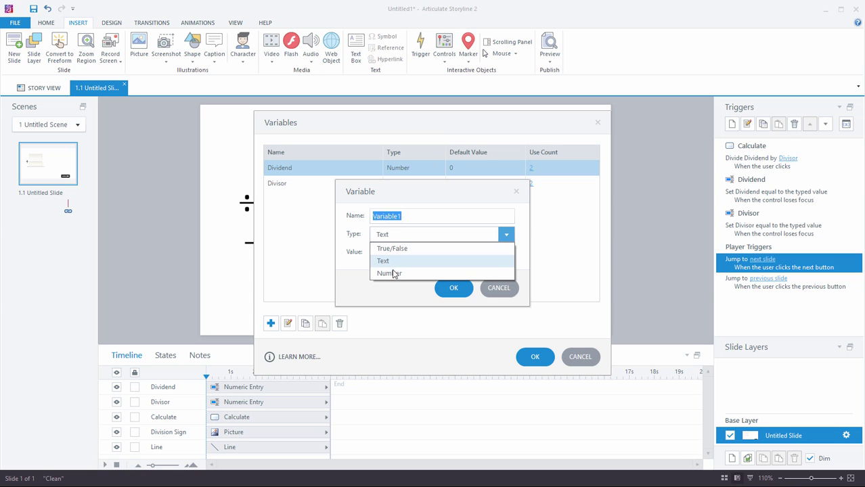
click(394, 273)
text(Divi)
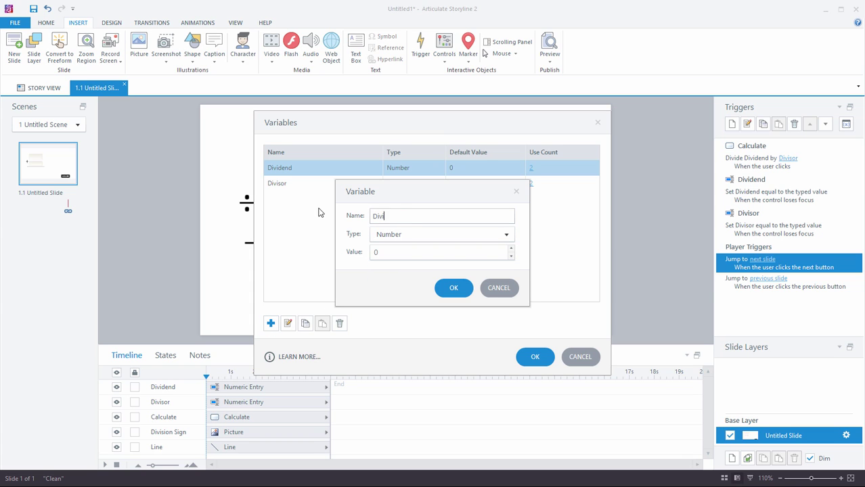
text(dendCopy)
click(453, 288)
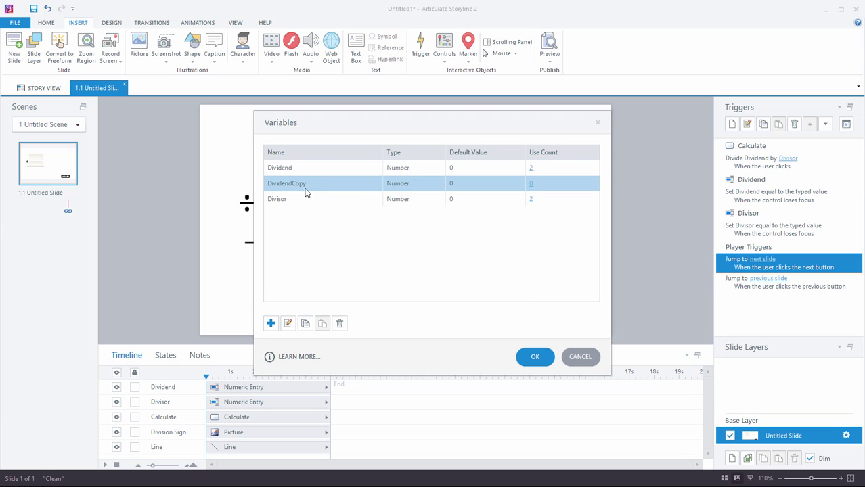
click(534, 359)
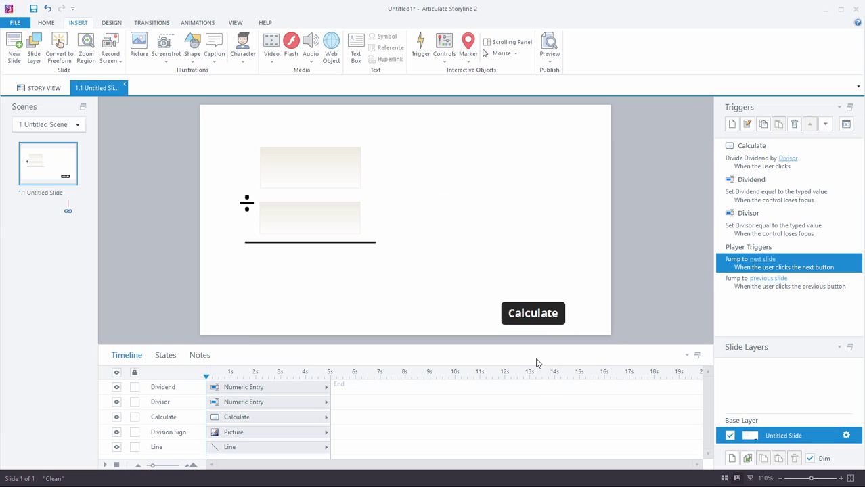
- Add a text box beside the dividend field containing a reference to DividendCopy, and shift it down slightly to line up with the field
click(357, 46)
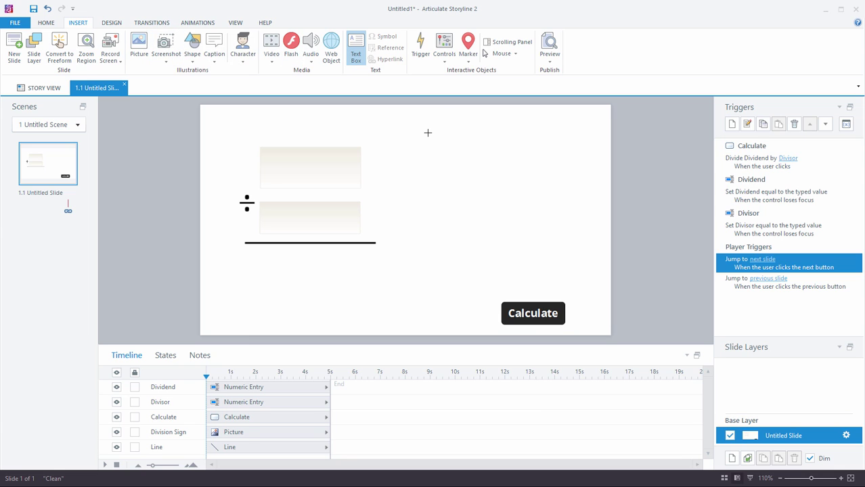
drag(427, 133, 547, 162)
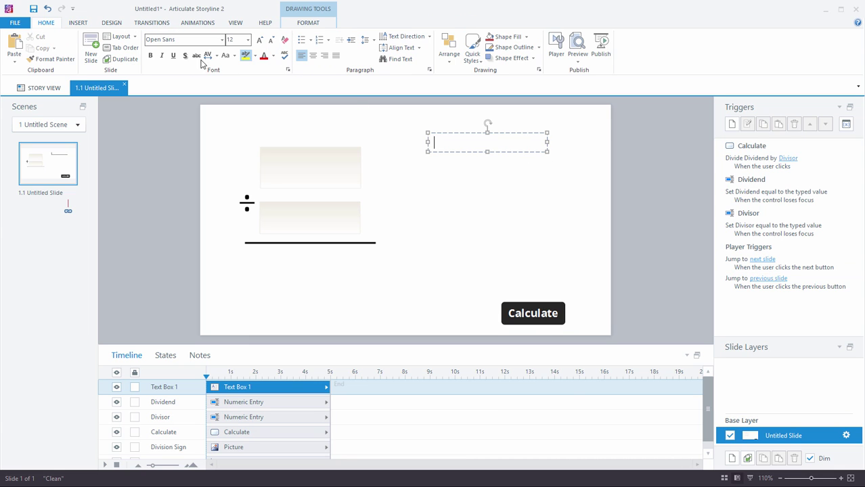
click(83, 24)
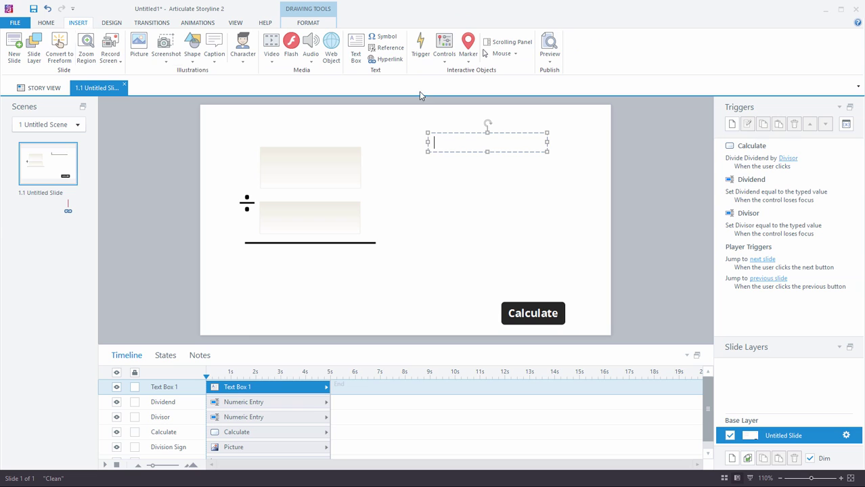
click(390, 48)
click(285, 185)
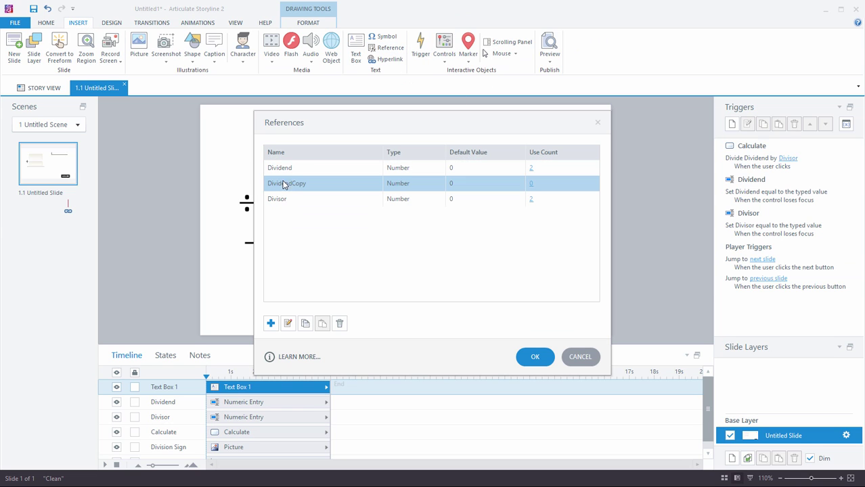
click(534, 358)
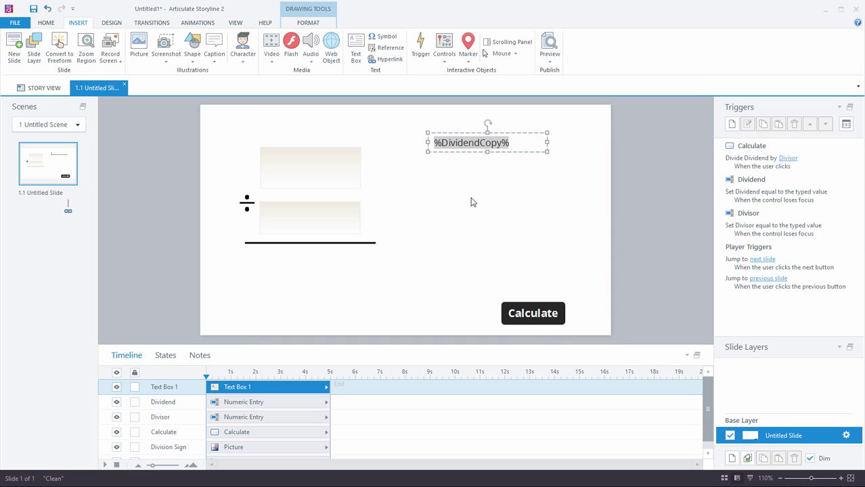
click(517, 137)
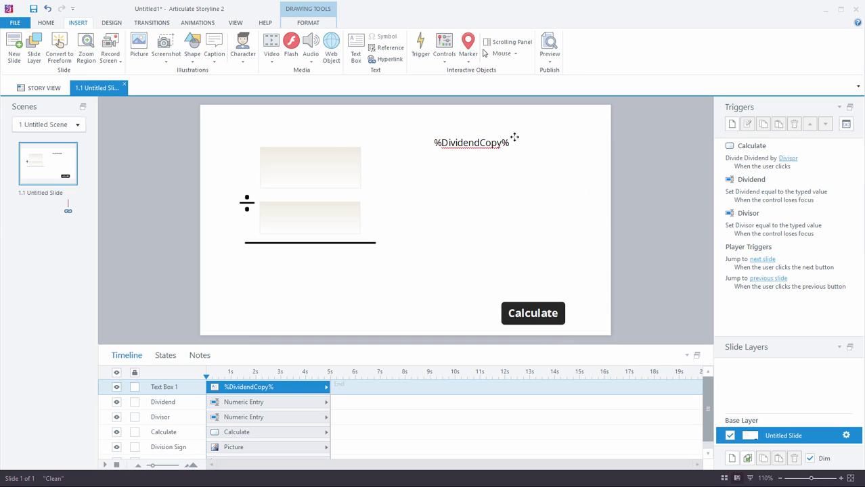
drag(515, 138, 516, 146)
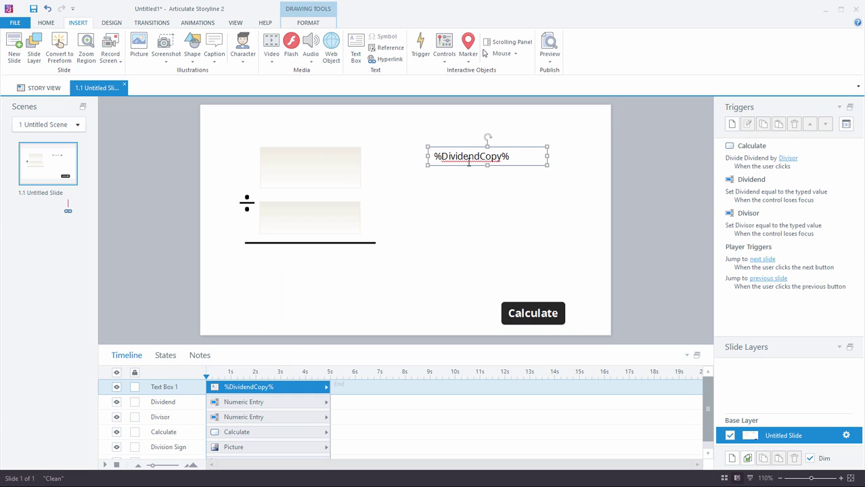
click(326, 162)
click(493, 158)
click(442, 195)
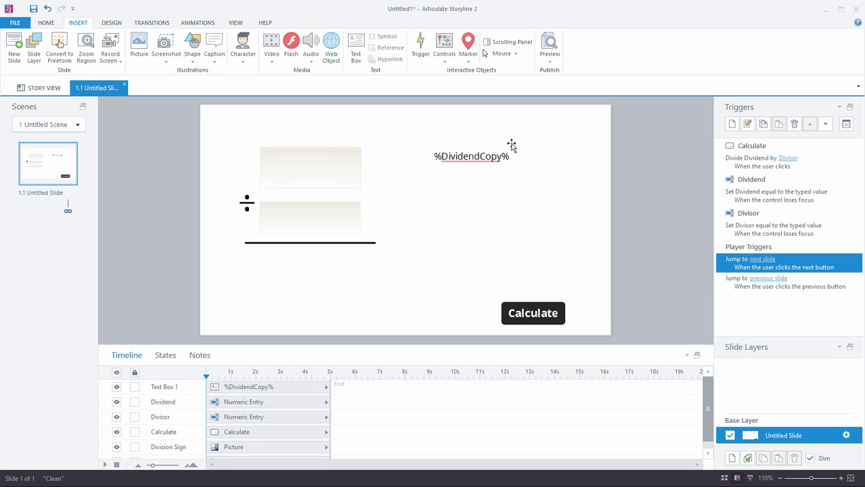
click(305, 159)
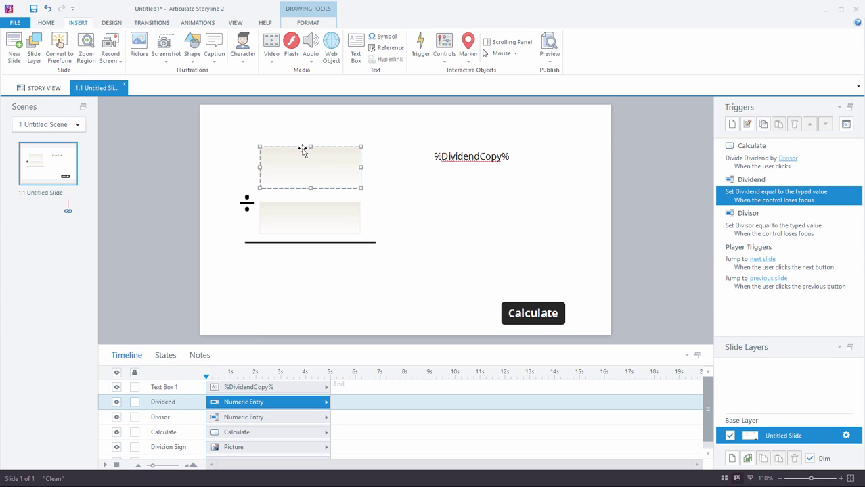
click(305, 148)
click(467, 157)
click(470, 147)
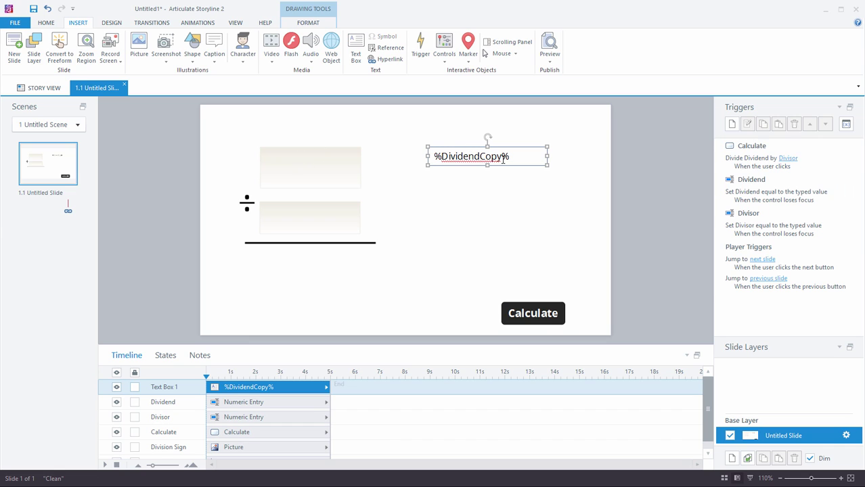
- Add a trigger that assigns the Dividend variable's value to DividendCopy when the Dividend entry field loses focus
click(732, 124)
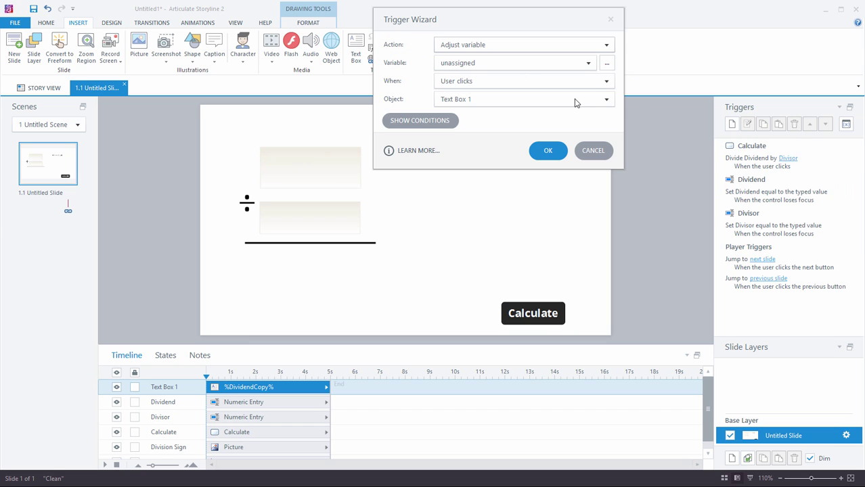
click(472, 63)
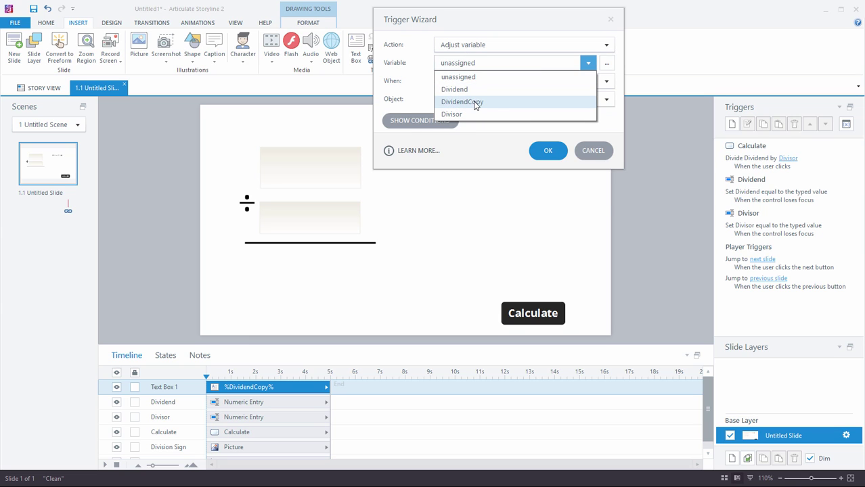
click(476, 102)
click(466, 83)
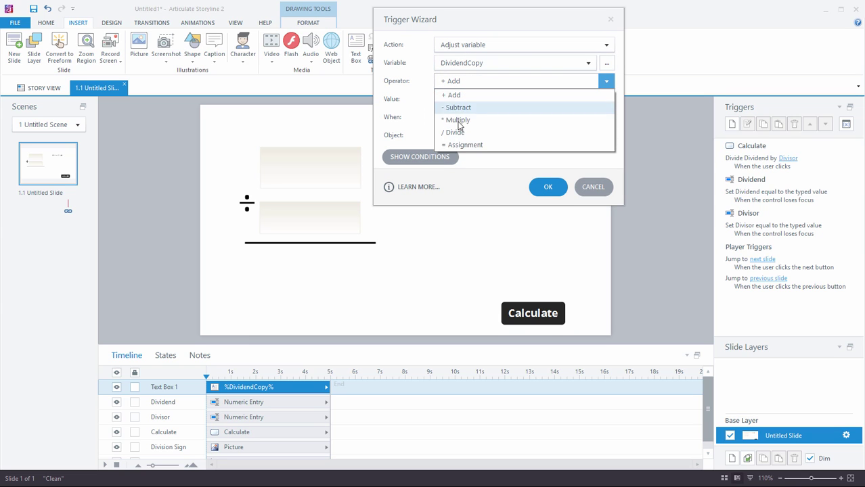
click(462, 145)
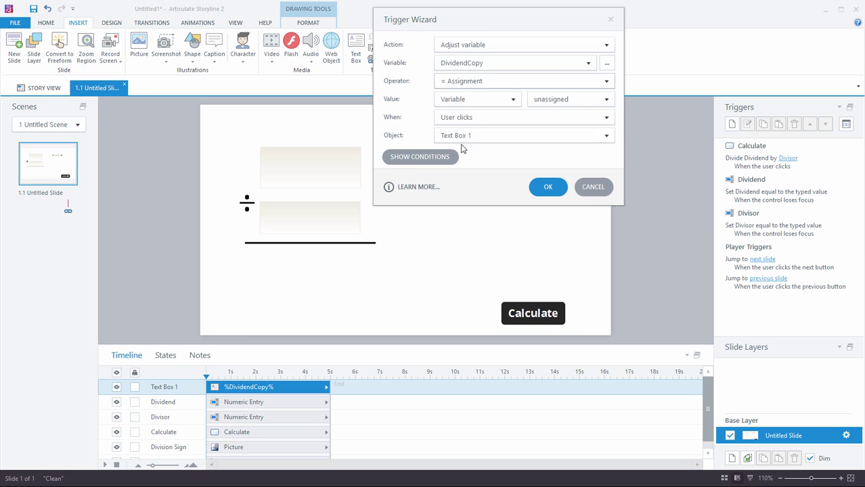
click(564, 101)
click(545, 123)
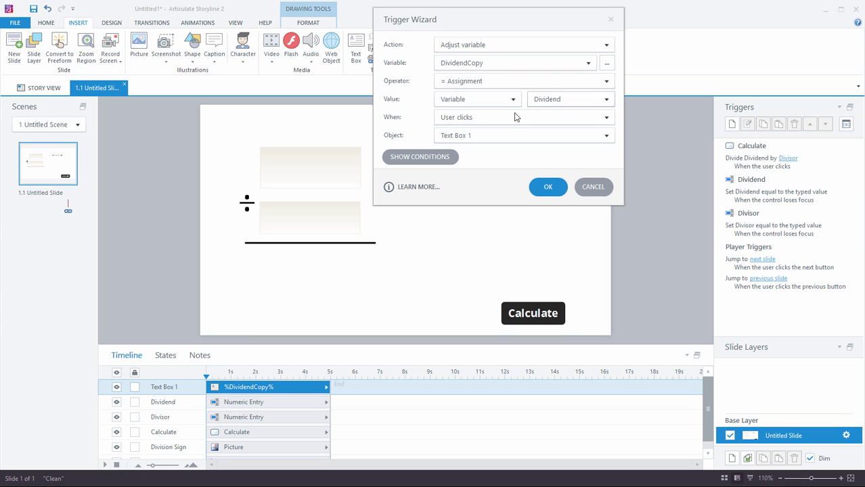
click(476, 120)
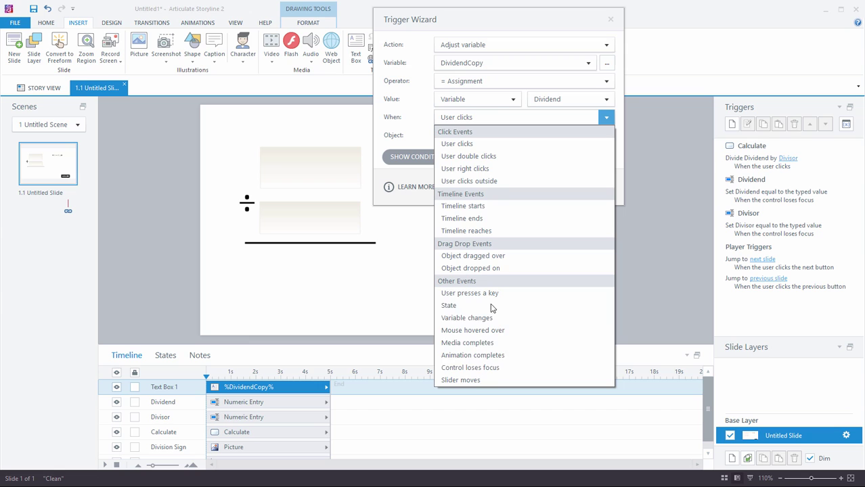
click(501, 369)
click(479, 135)
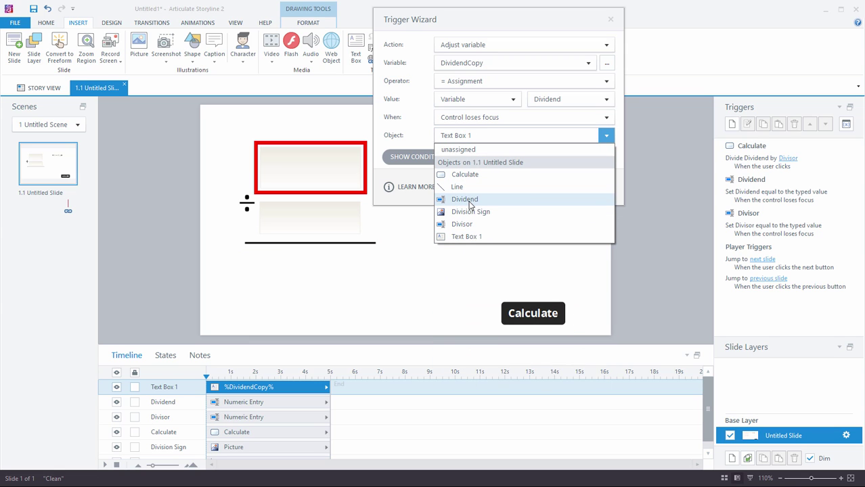
click(467, 201)
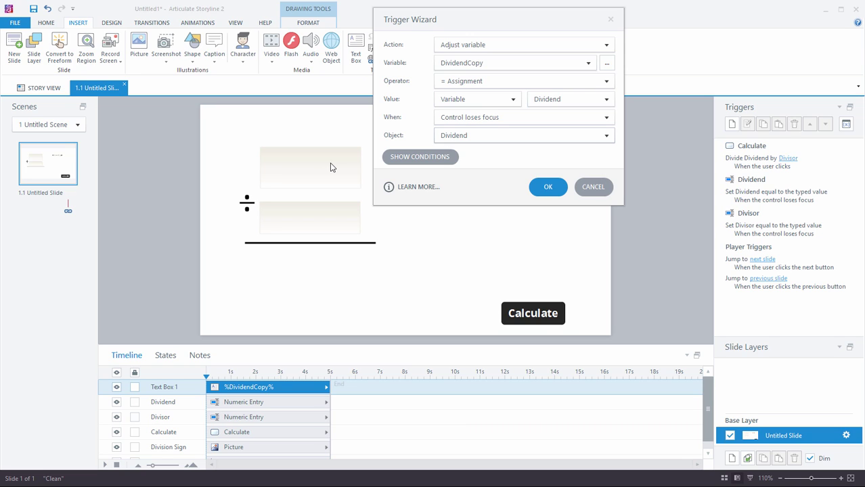
click(556, 188)
- Preview the slide and test the DividendCopy reference by entering 45, 23, 67, 12, 15, 45 and 4 as the dividend
click(550, 66)
click(570, 72)
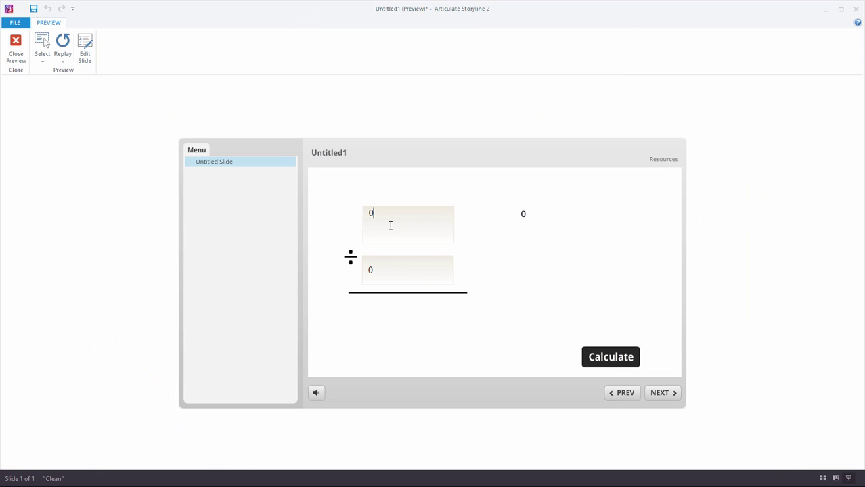
drag(390, 226, 353, 219)
text(45)
click(530, 223)
double_click(386, 214)
text(23)
click(533, 289)
double_click(394, 213)
text(67)
click(542, 283)
double_click(370, 211)
text(12)
click(528, 281)
double_click(386, 223)
text(15)
click(547, 263)
double_click(374, 211)
text(45)
key(ctrl+a)
text(4)
click(12, 53)
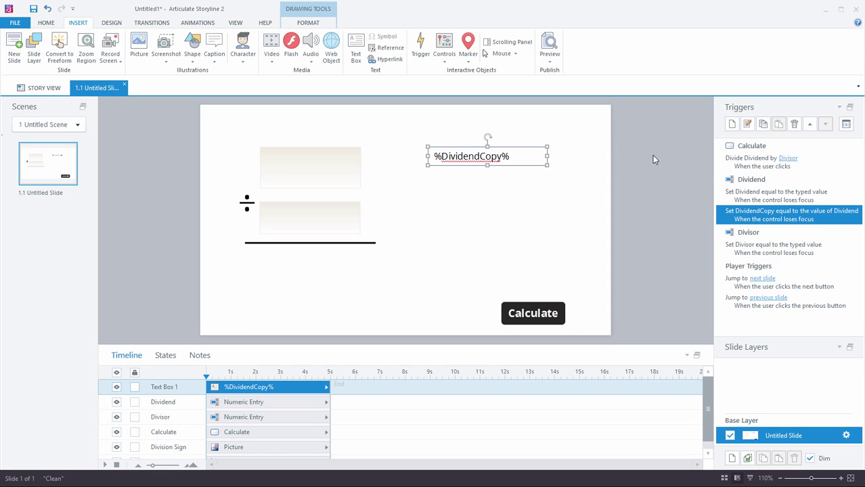
- Edit the Calculate button's trigger so that it divides DividendCopy instead of Dividend by Divisor
double_click(746, 163)
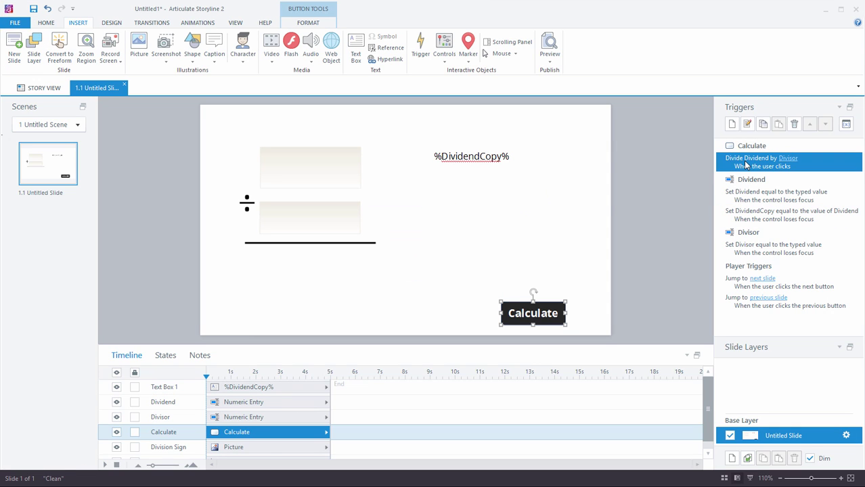
drag(486, 41, 596, 65)
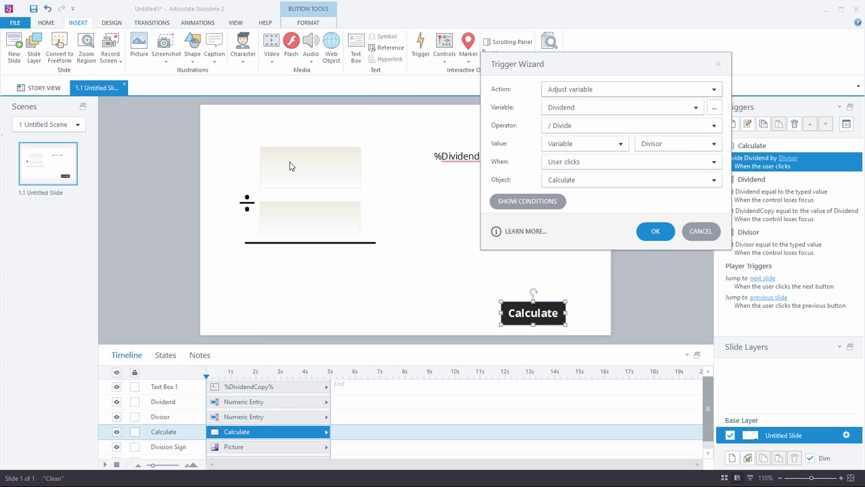
drag(573, 70, 645, 59)
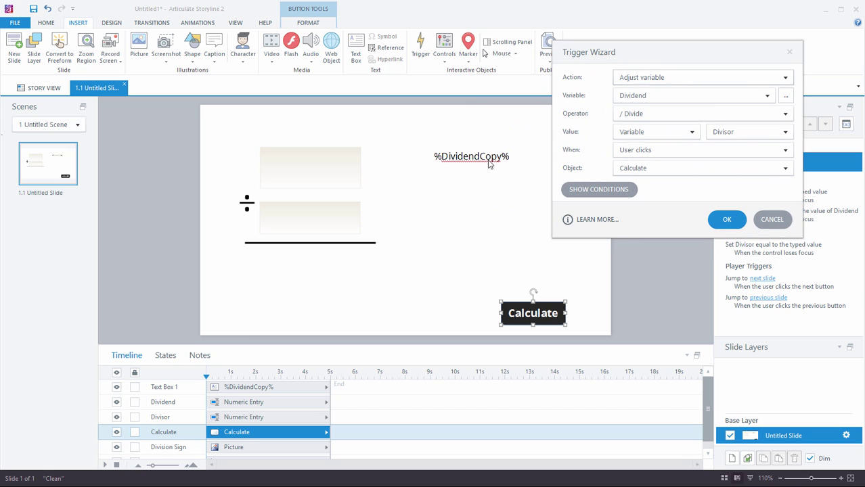
click(636, 98)
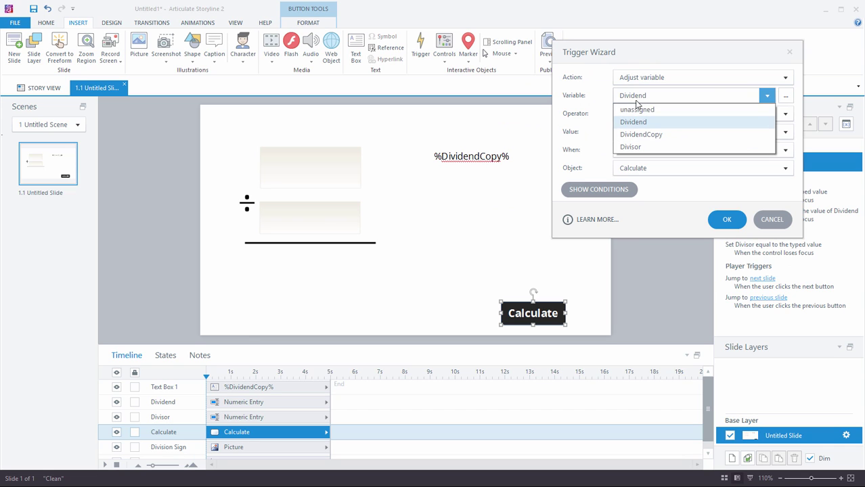
click(637, 131)
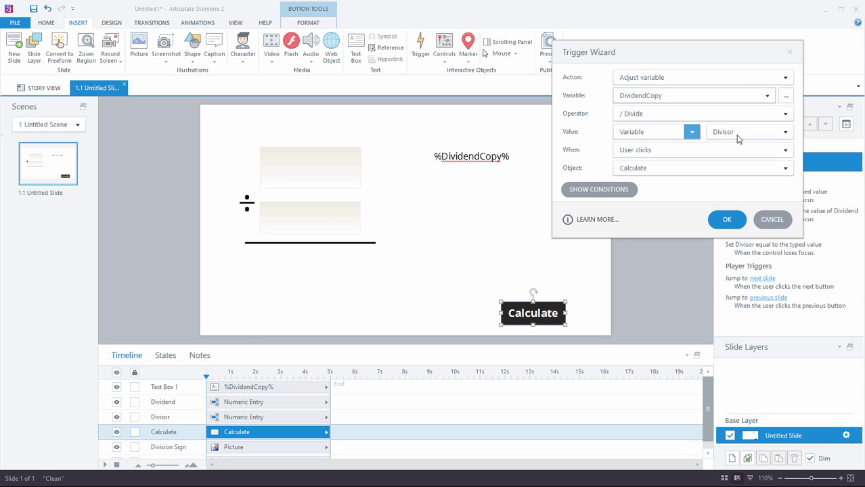
click(724, 220)
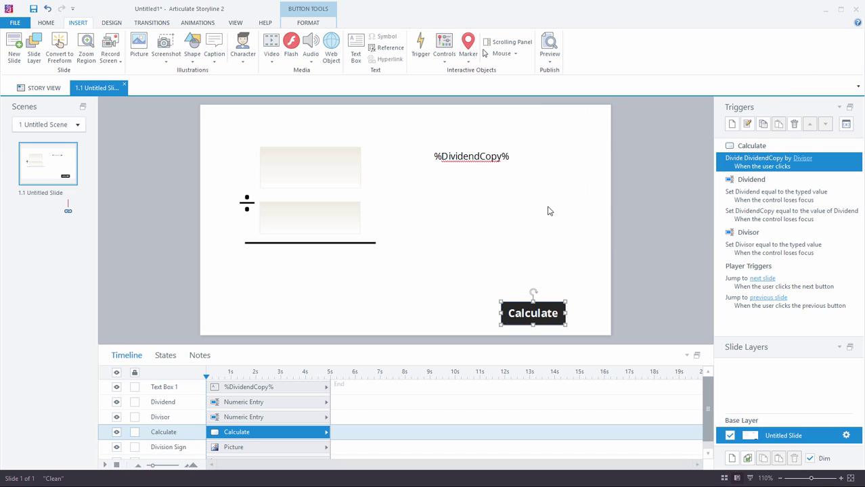
- Preview the slide and test the Calculate button with 45 as the dividend and 5 as the divisor, and close the preview
click(304, 164)
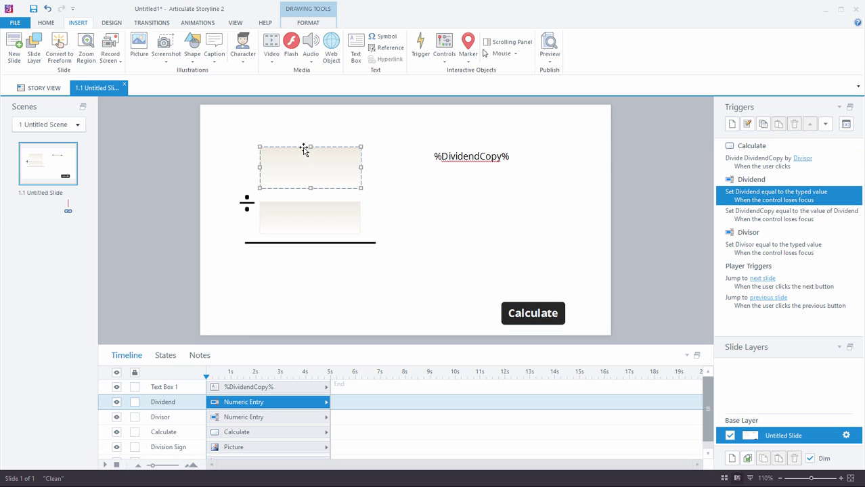
click(550, 55)
click(569, 72)
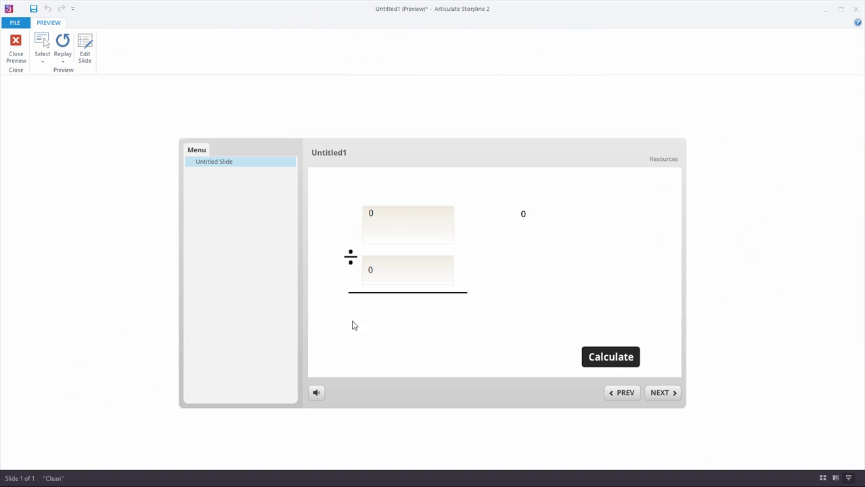
click(409, 210)
text(45)
click(485, 260)
click(377, 279)
text(5)
click(614, 357)
click(17, 56)
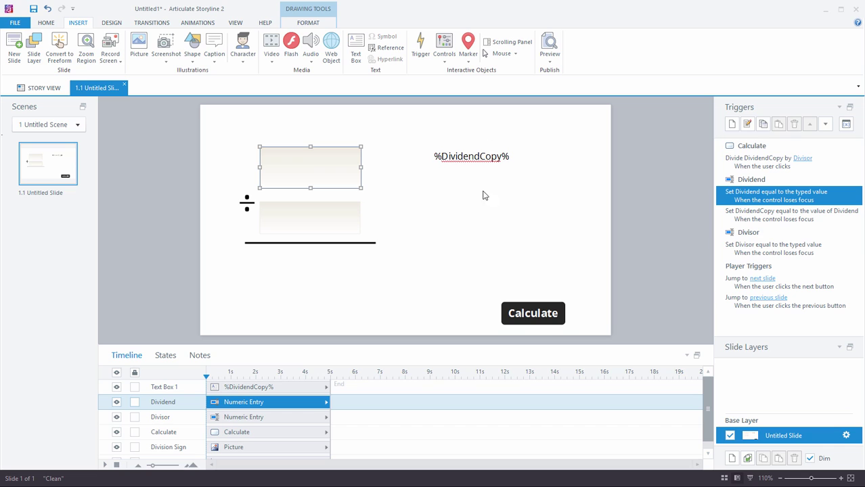
- Try the DividendCopy text box beneath the division line, previewing 45 divided by 9 and a dividend of 34, and return it beside the dividend field
click(475, 156)
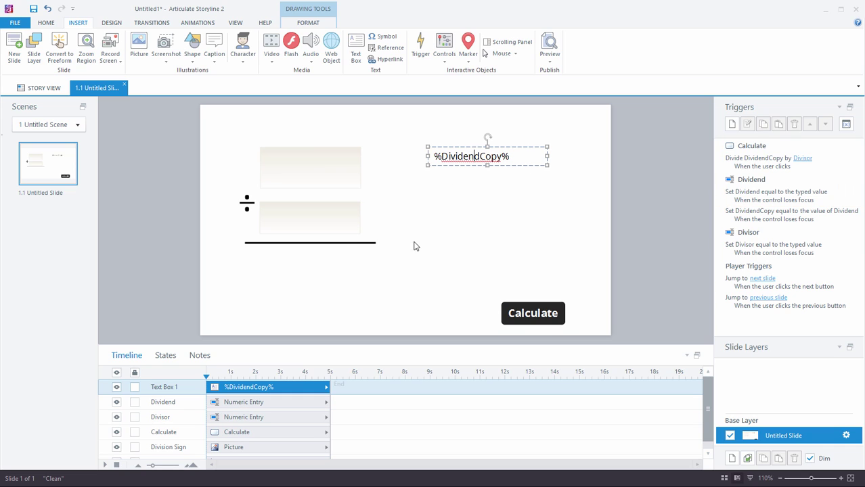
drag(471, 149, 303, 254)
click(550, 58)
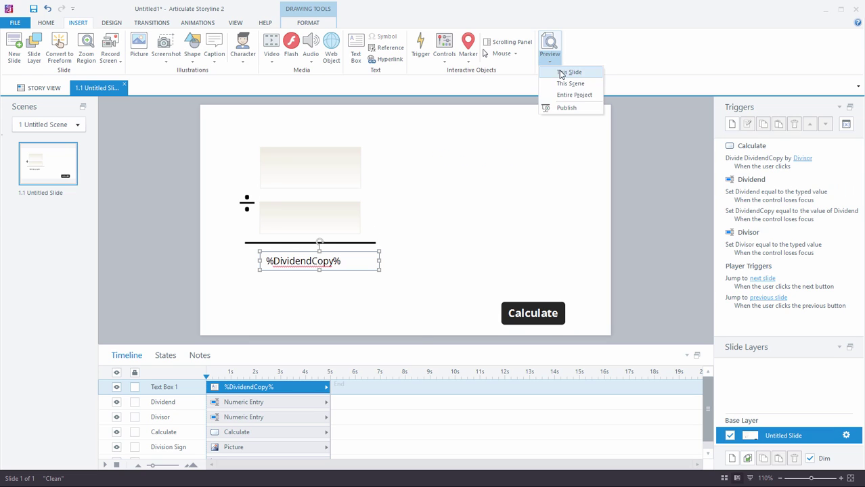
click(563, 71)
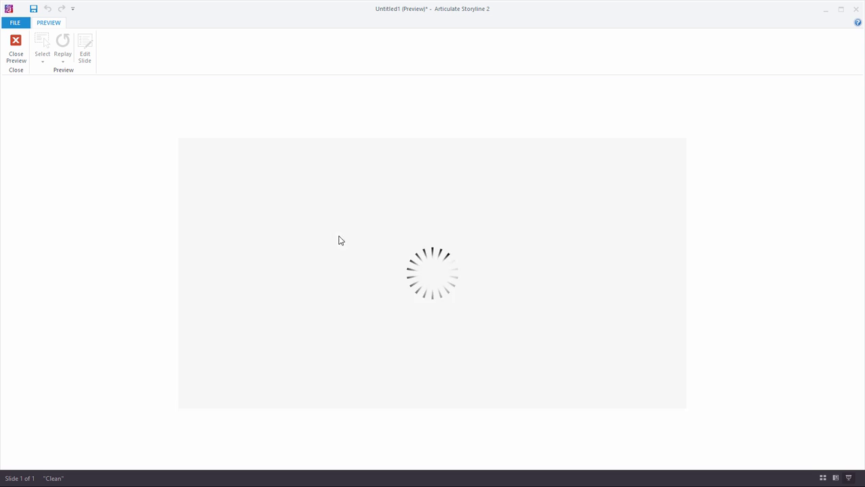
double_click(366, 225)
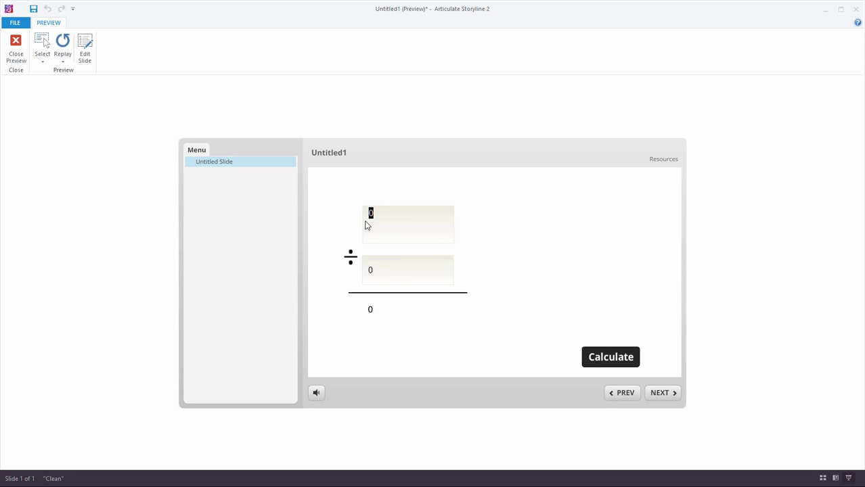
text(45)
key(Tab)
text(9)
click(607, 358)
text(34)
click(408, 273)
click(15, 48)
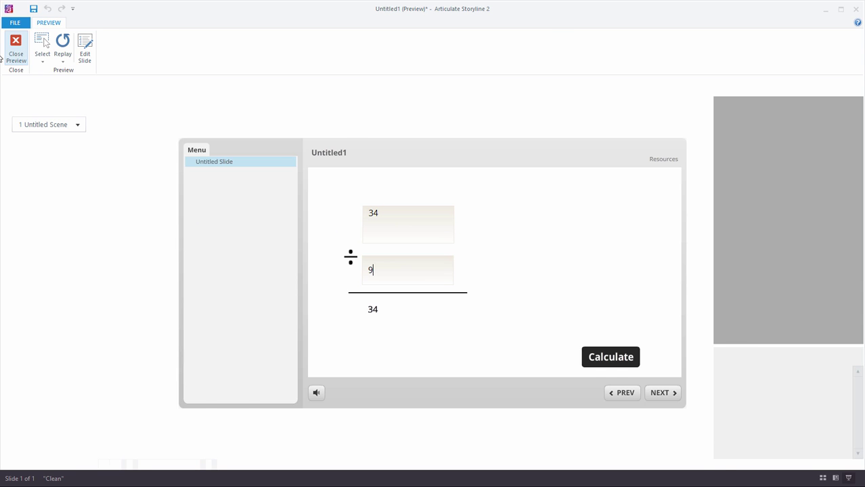
drag(335, 253, 529, 155)
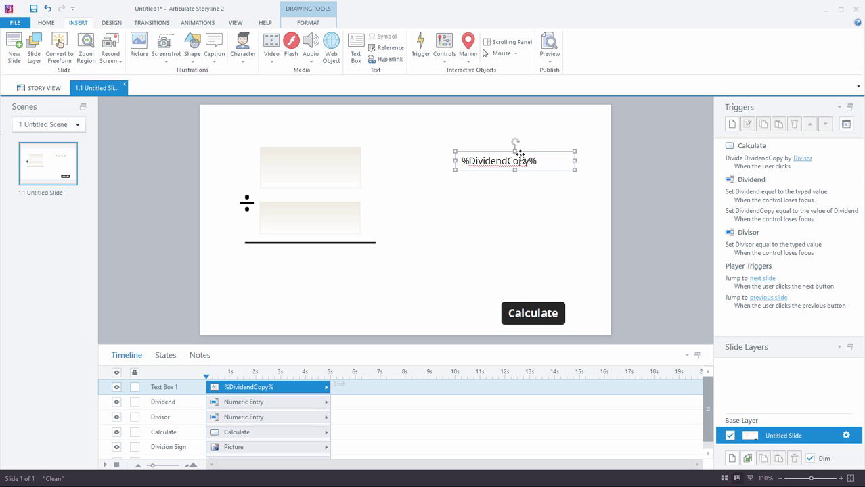
- Create a new number variable named Quotient with a default value of 0
click(846, 124)
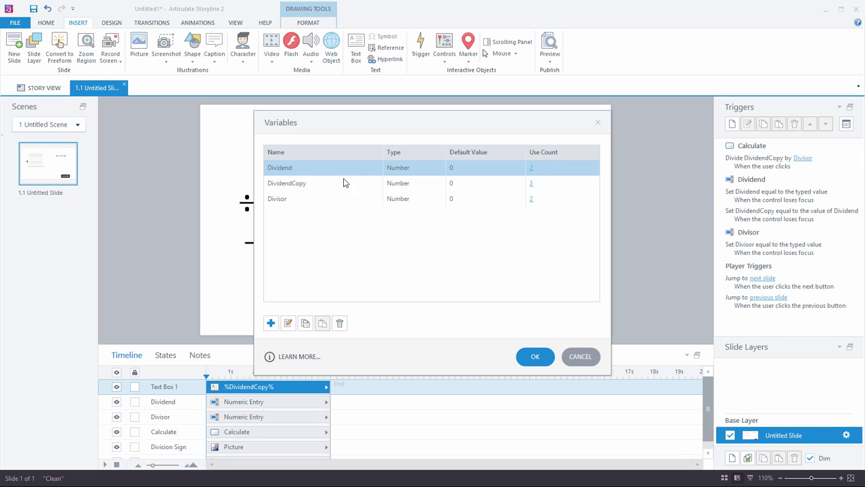
click(271, 323)
click(396, 235)
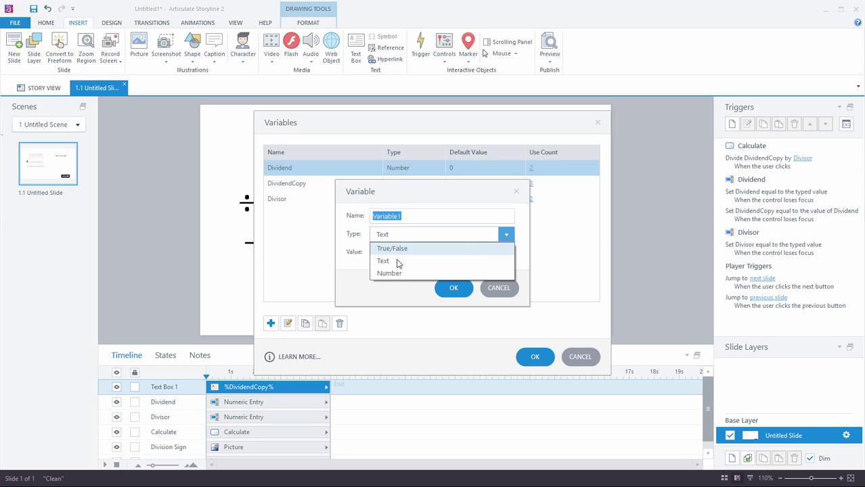
click(399, 272)
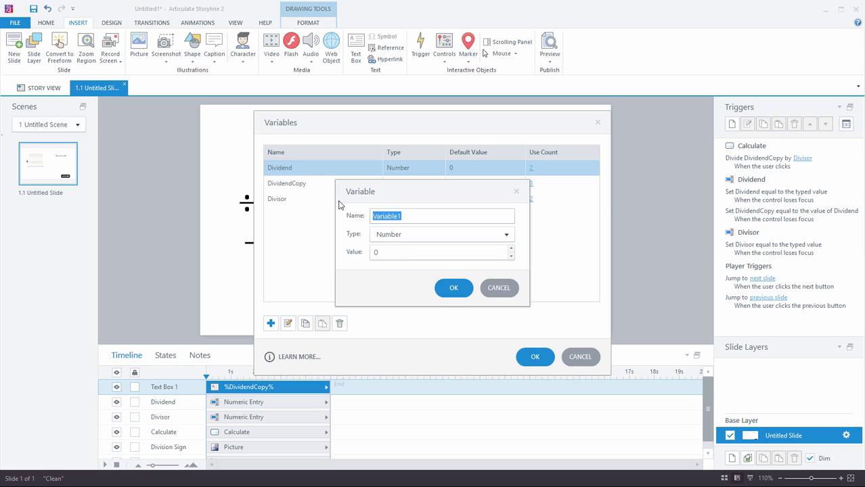
text(Quotient)
click(454, 288)
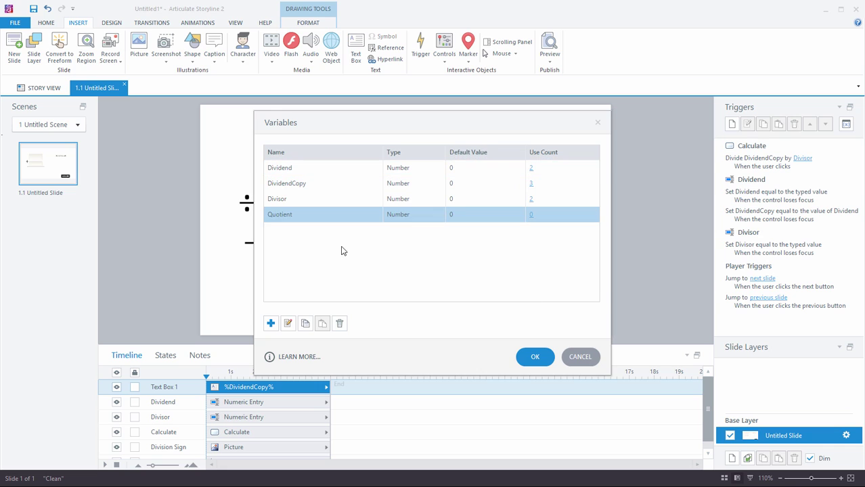
click(534, 356)
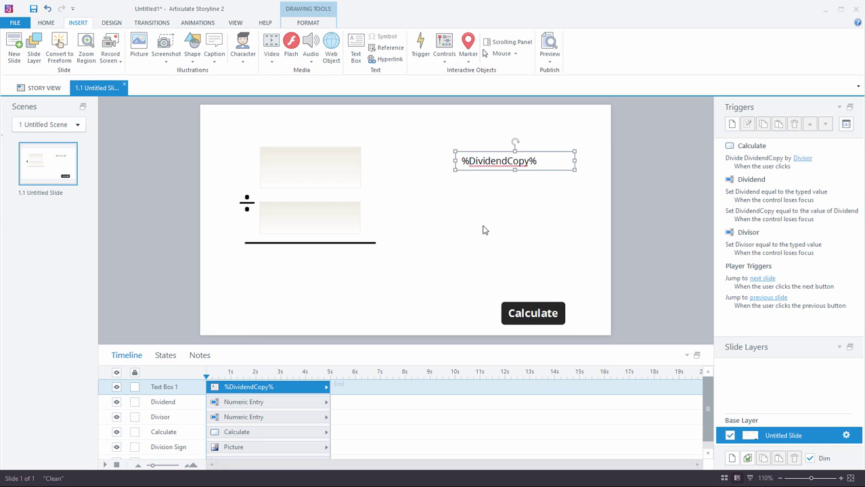
- Add a text box beneath the division line containing a reference to the Quotient variable
click(355, 51)
drag(256, 248, 376, 296)
click(78, 22)
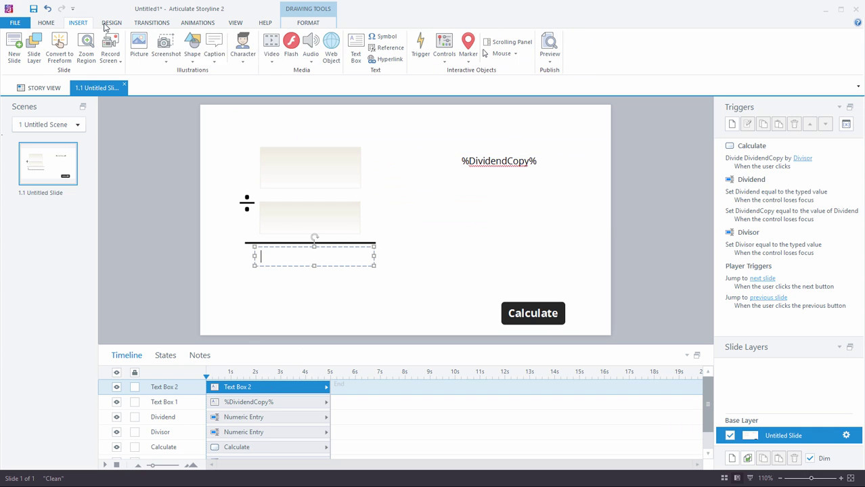
click(388, 48)
click(287, 214)
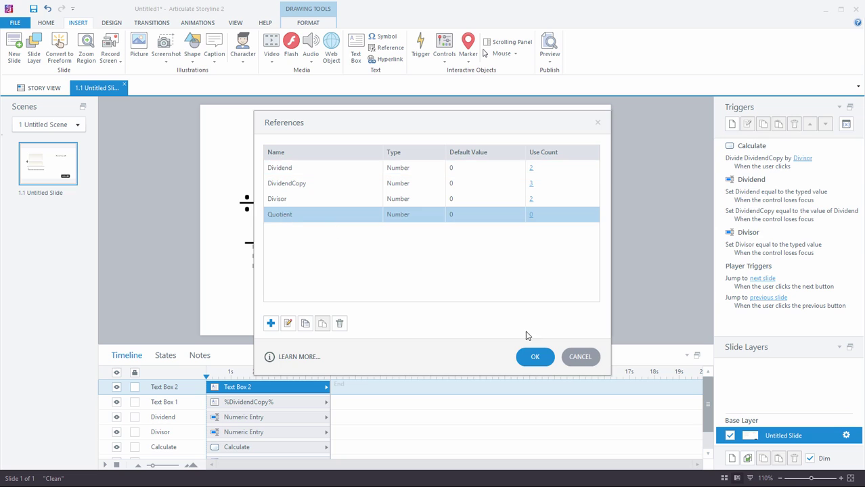
click(537, 357)
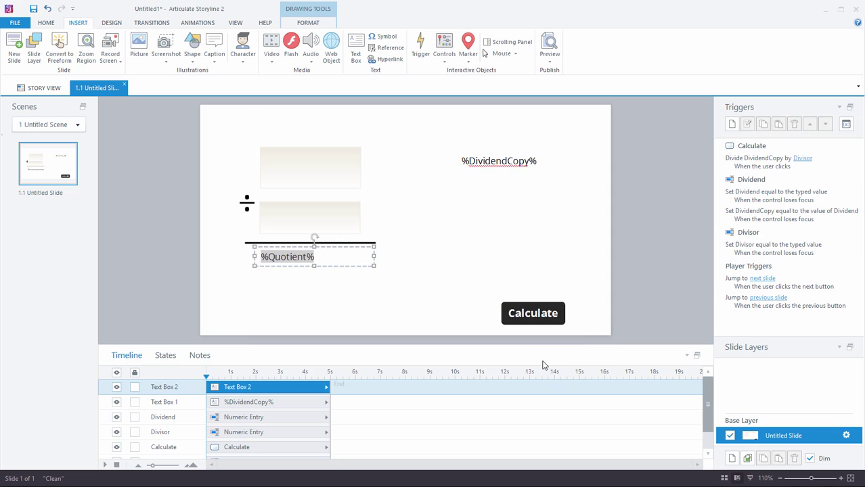
click(427, 267)
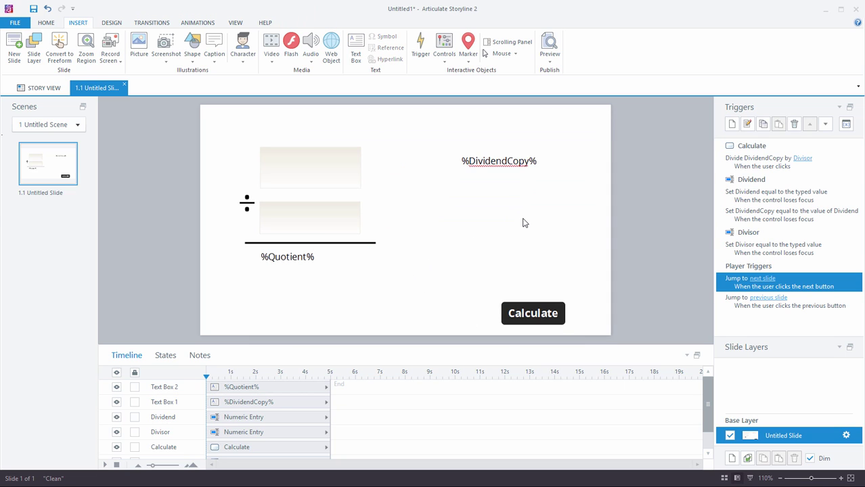
click(509, 161)
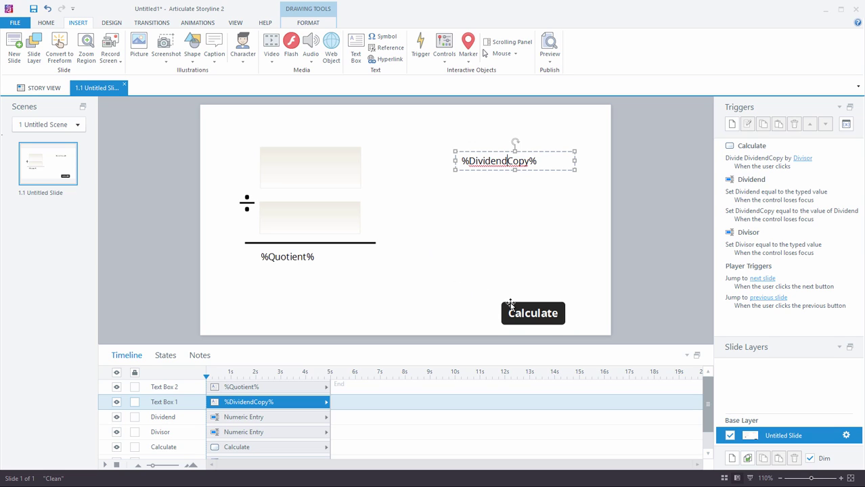
click(298, 257)
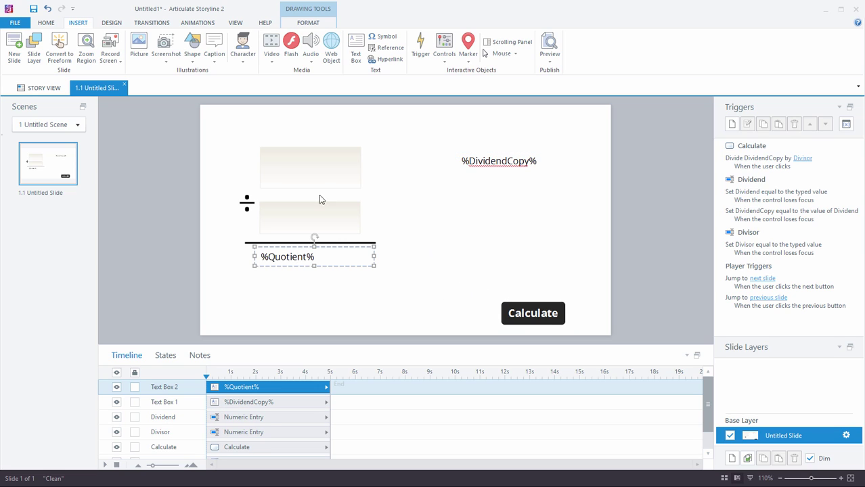
click(321, 175)
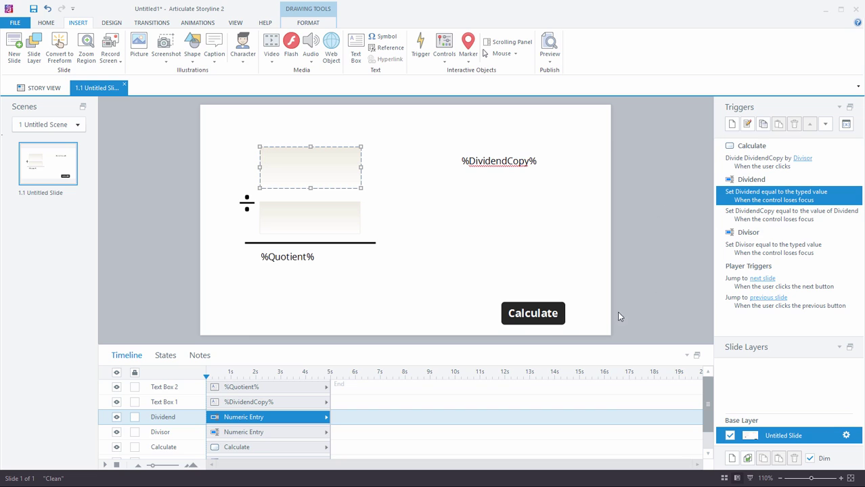
click(528, 307)
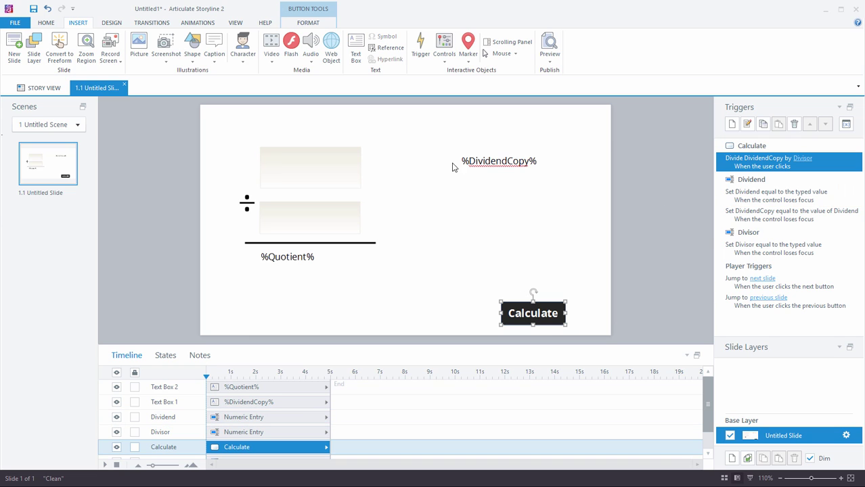
click(496, 162)
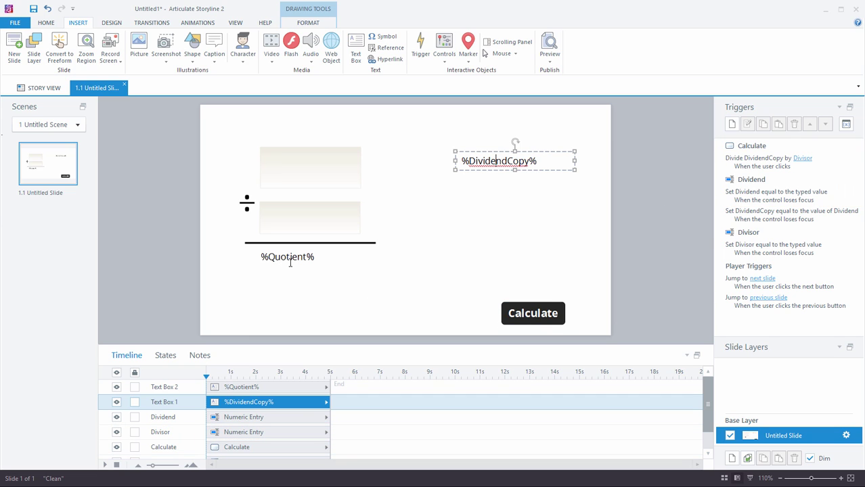
- Add a trigger to the Calculate button that sets Quotient equal to the value of DividendCopy when the user clicks it
click(542, 303)
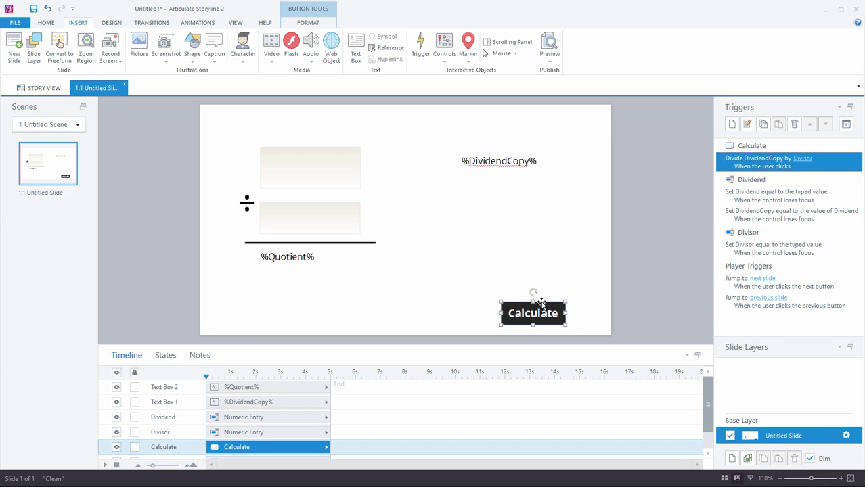
click(731, 126)
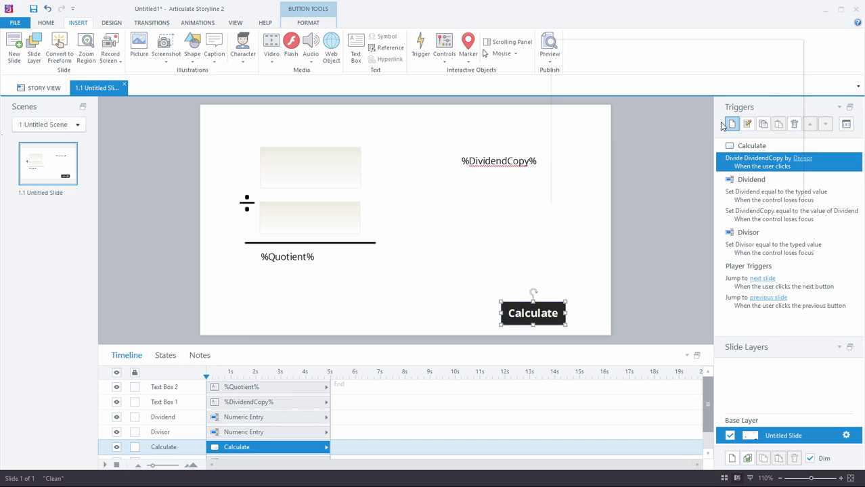
drag(661, 64, 530, 62)
click(514, 110)
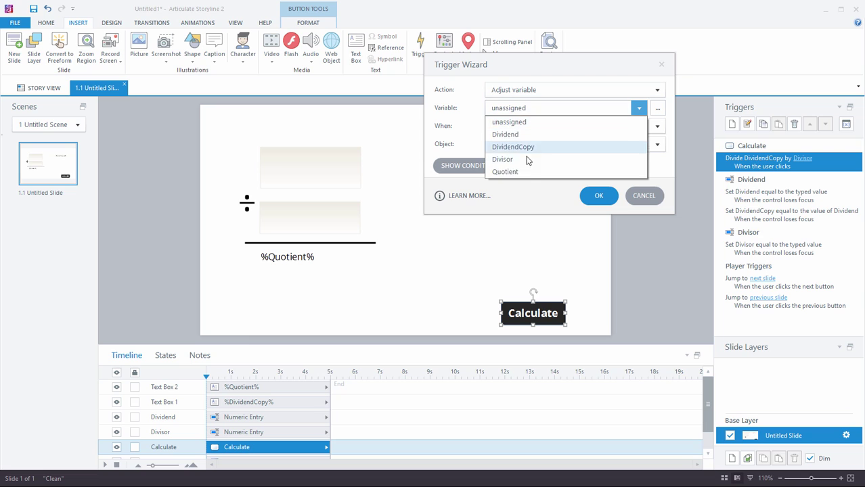
click(525, 170)
click(514, 128)
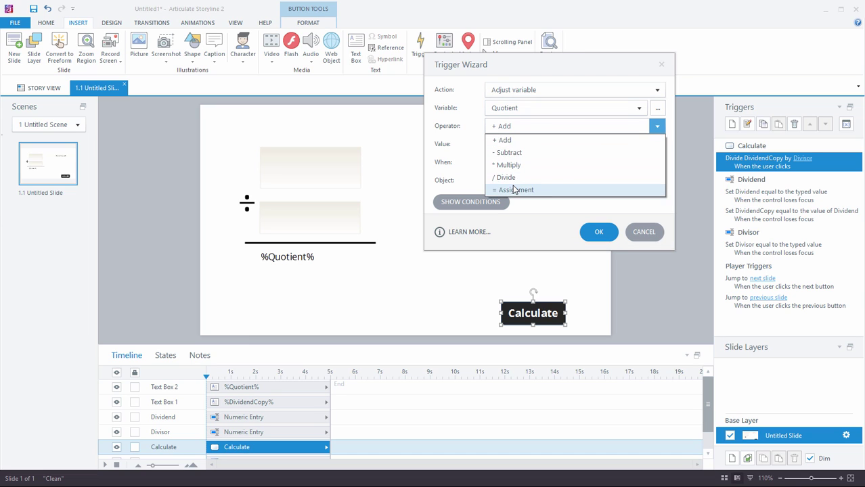
click(516, 190)
click(589, 144)
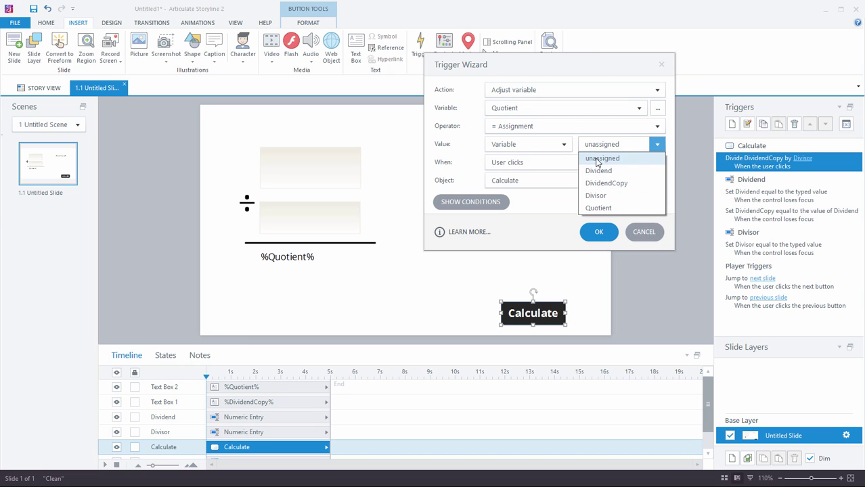
click(601, 183)
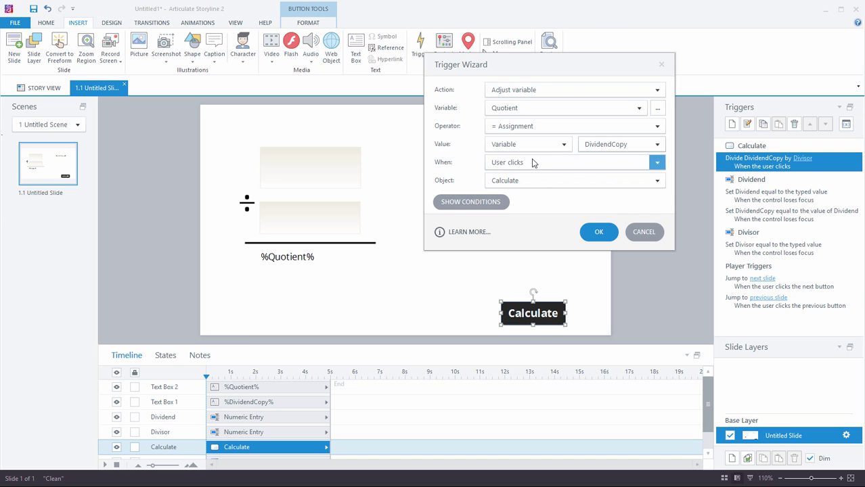
click(598, 232)
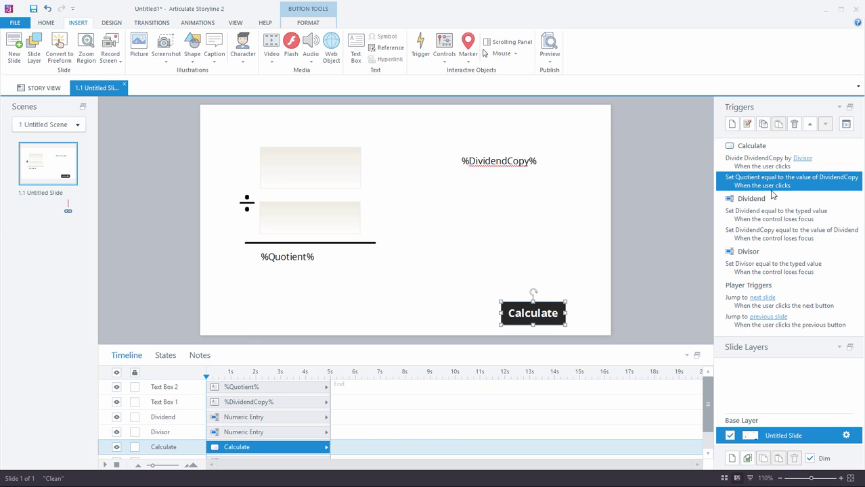
- Preview the slide, enter 45 and 5 in the dividend and divisor fields, and test the Calculate button with a dividend of 12
click(550, 60)
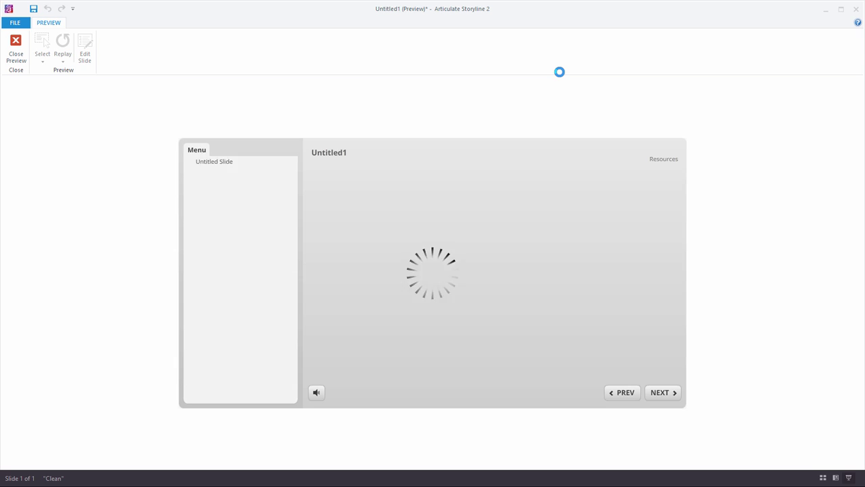
click(408, 225)
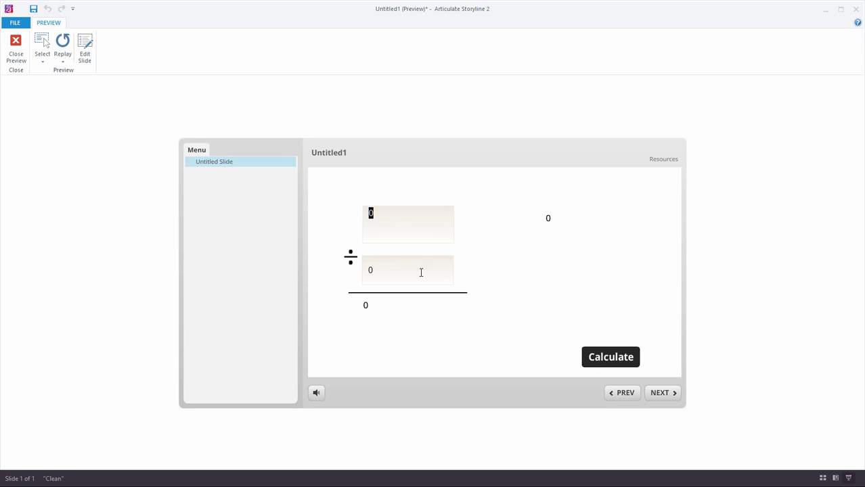
text(45)
click(390, 269)
text(5)
double_click(398, 212)
text(12)
drag(385, 278, 359, 268)
click(628, 363)
- Test the Calculate button in the preview with 35 as the dividend and 7 as the divisor
drag(409, 222, 324, 212)
text(35)
drag(385, 269, 348, 268)
text(7)
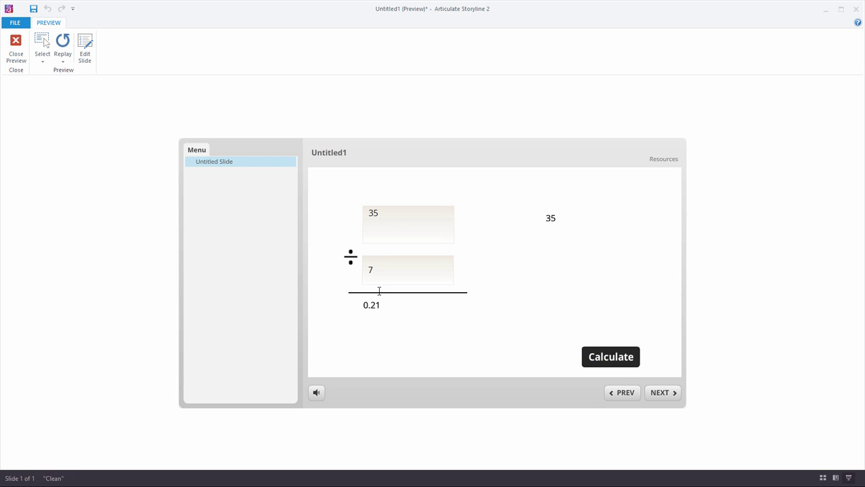
click(623, 359)
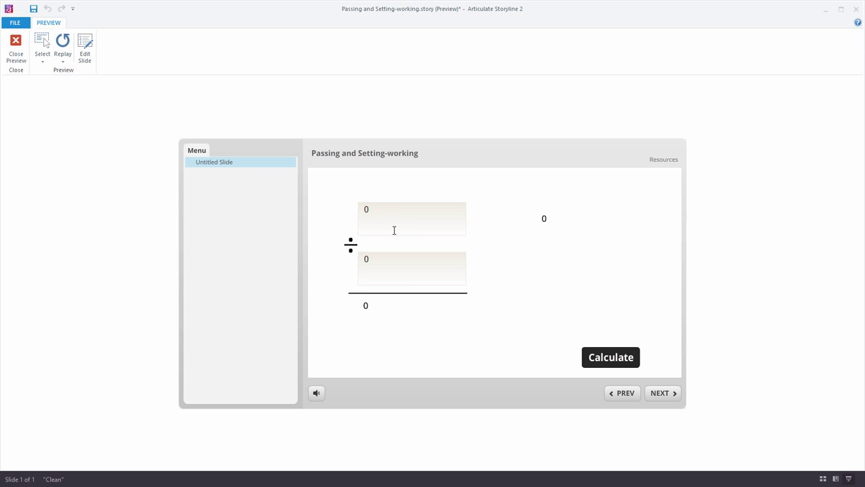
- Test repeated calculations in the preview with 23 as the dividend and 4 as the divisor, and close the preview
drag(394, 231, 320, 209)
text(23)
double_click(381, 257)
text(4)
click(591, 366)
click(611, 359)
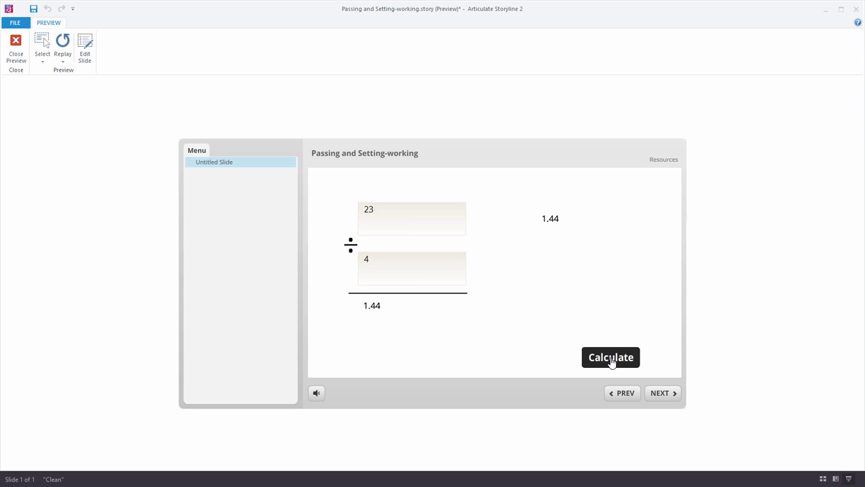
click(598, 360)
click(598, 360)
click(22, 61)
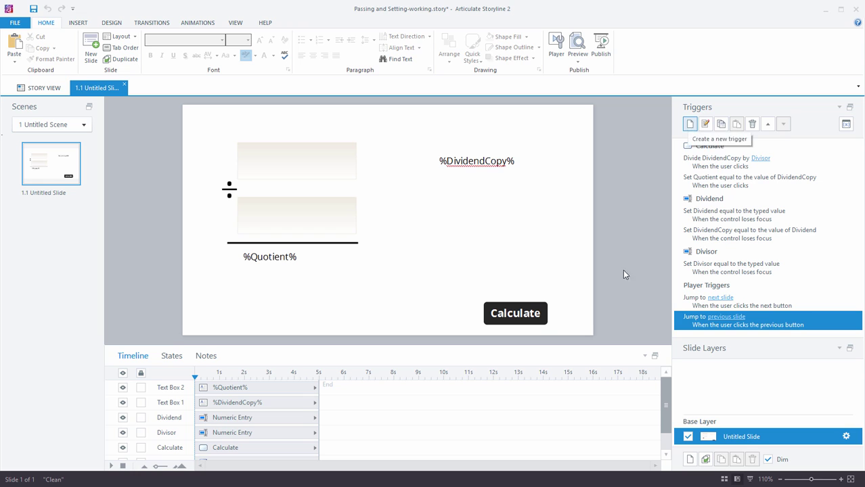
- Add a trigger to the Calculate button that sets DividendCopy equal to the value of Dividend when the user clicks it
click(535, 314)
click(690, 124)
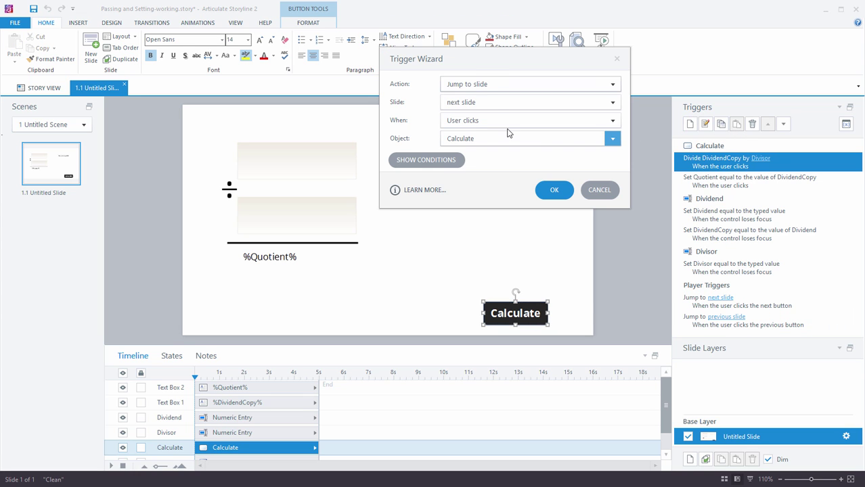
drag(485, 63, 469, 65)
click(472, 88)
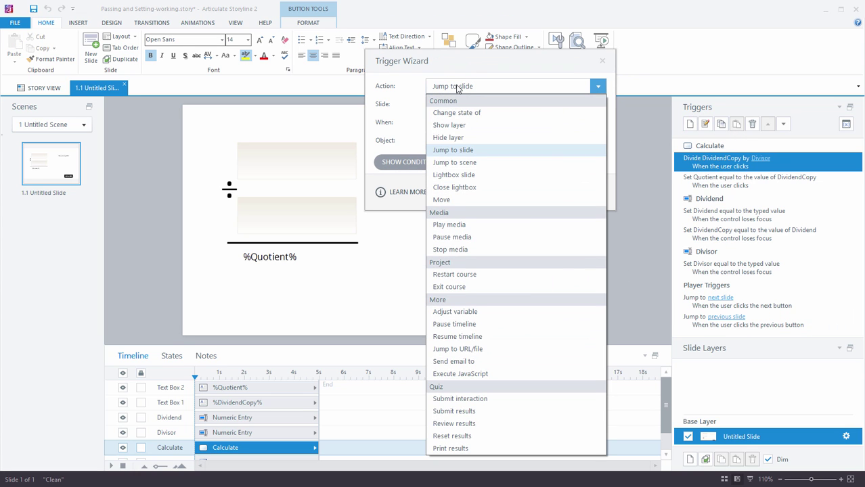
click(474, 311)
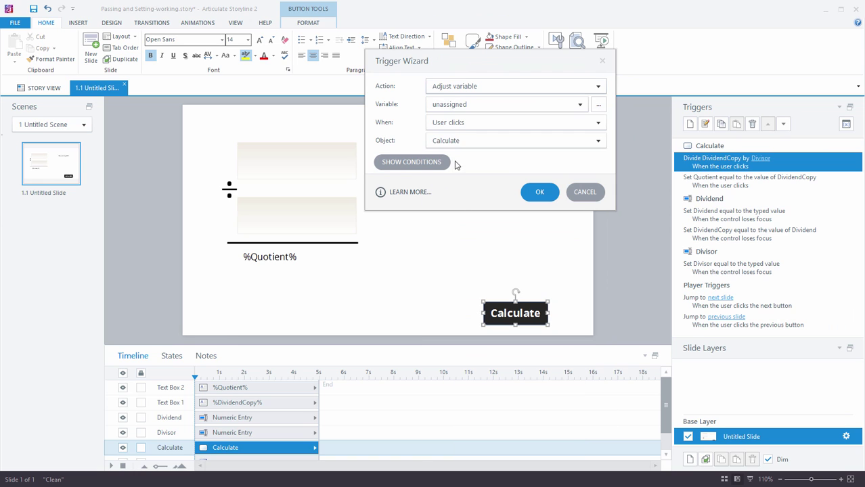
click(468, 107)
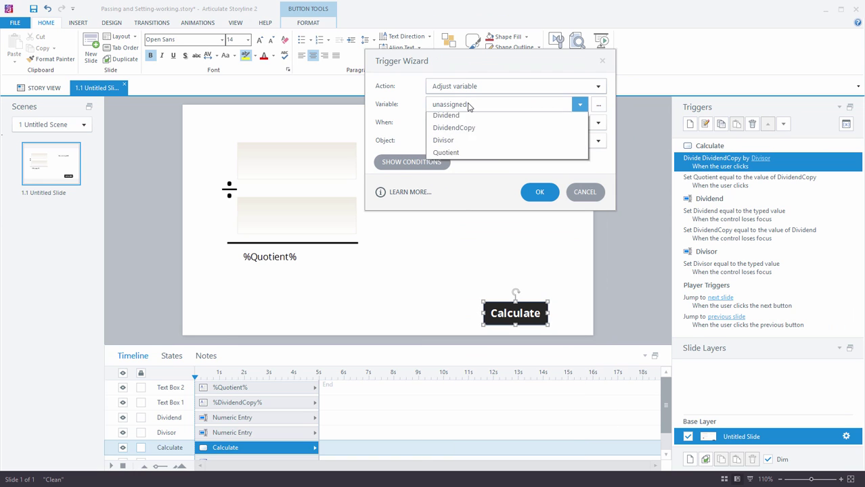
click(465, 144)
click(461, 124)
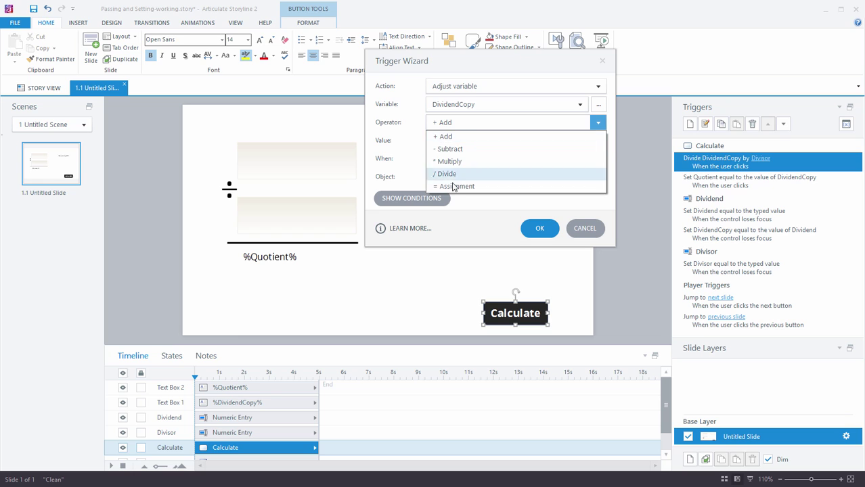
click(454, 186)
click(535, 140)
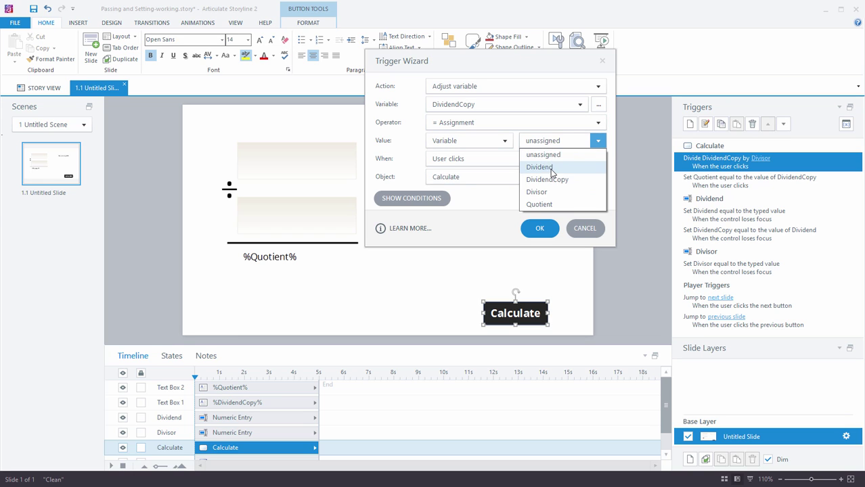
click(552, 173)
click(547, 228)
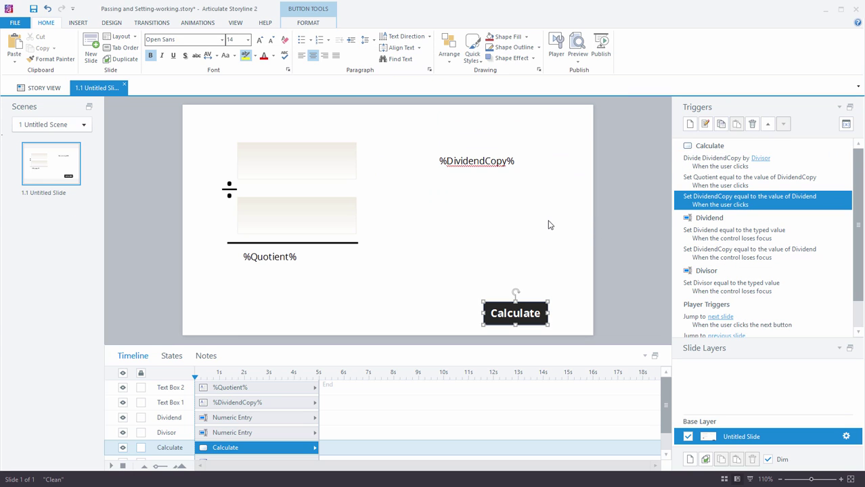